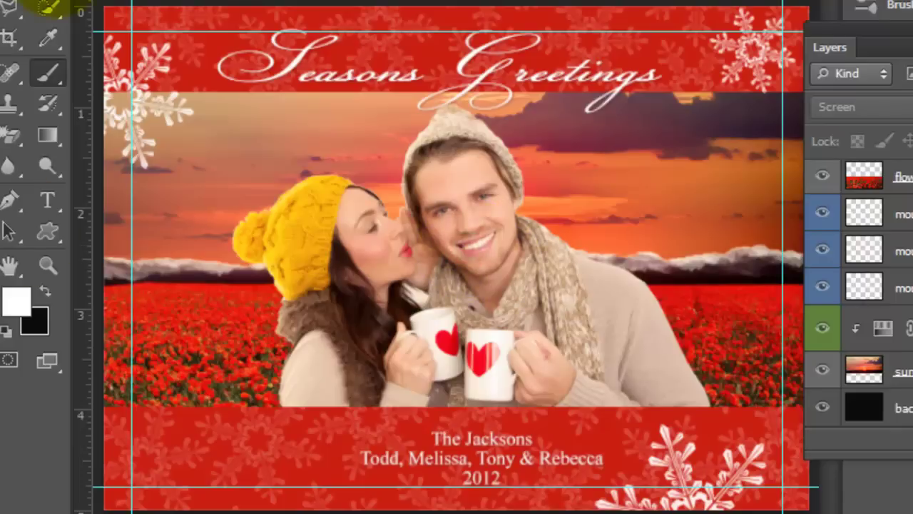
Step: Select the couple's photo layer and switch on its clipped Inner Glow layer (Screen, 75% fill)
left_click(49, 4)
left_click(577, 272)
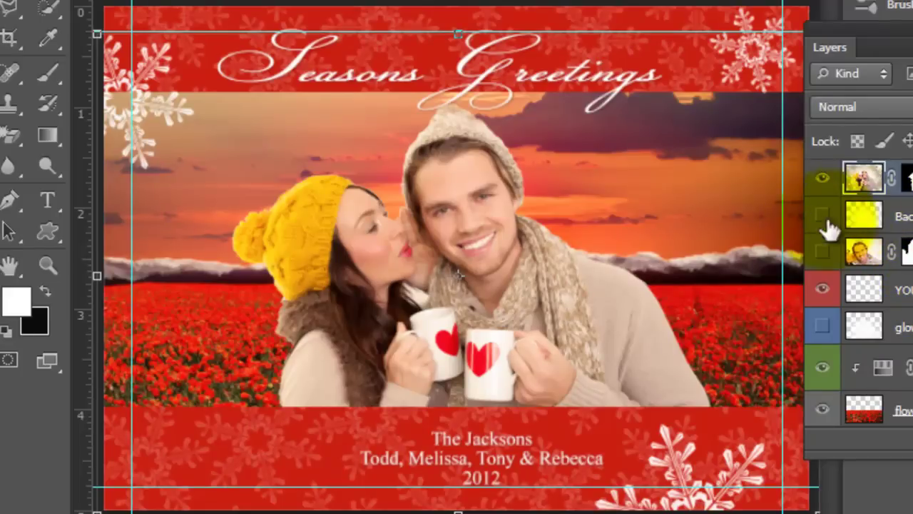
scroll(824, 232, "up", 2)
left_click(822, 235)
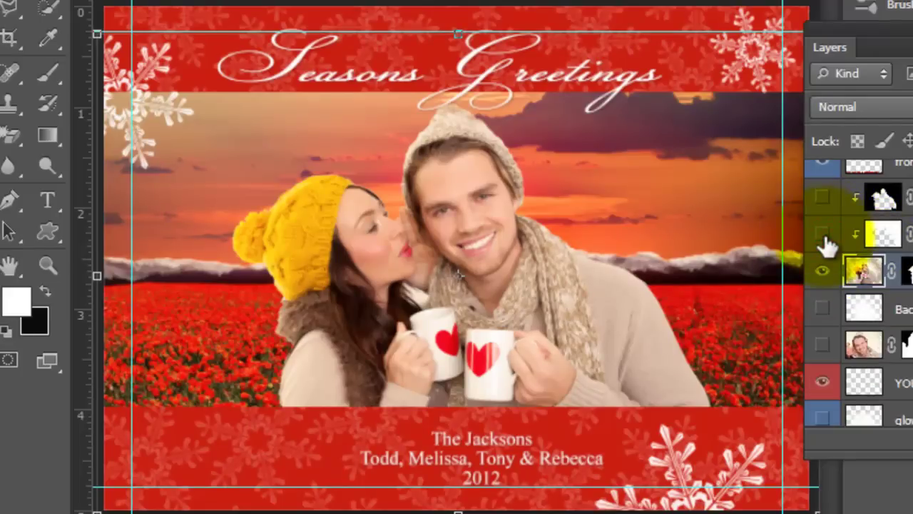
left_click(822, 234)
left_click(823, 237)
left_click(825, 237)
left_click_drag(826, 235, 824, 196)
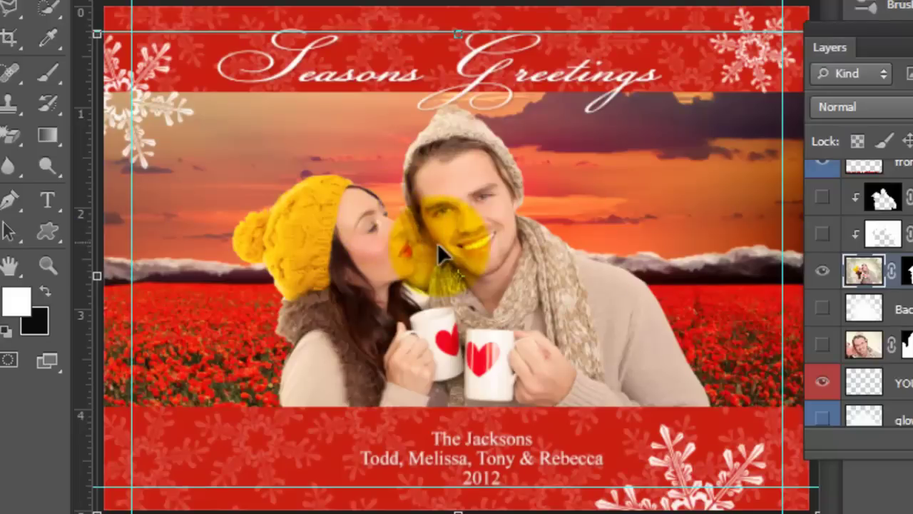
left_click(824, 237)
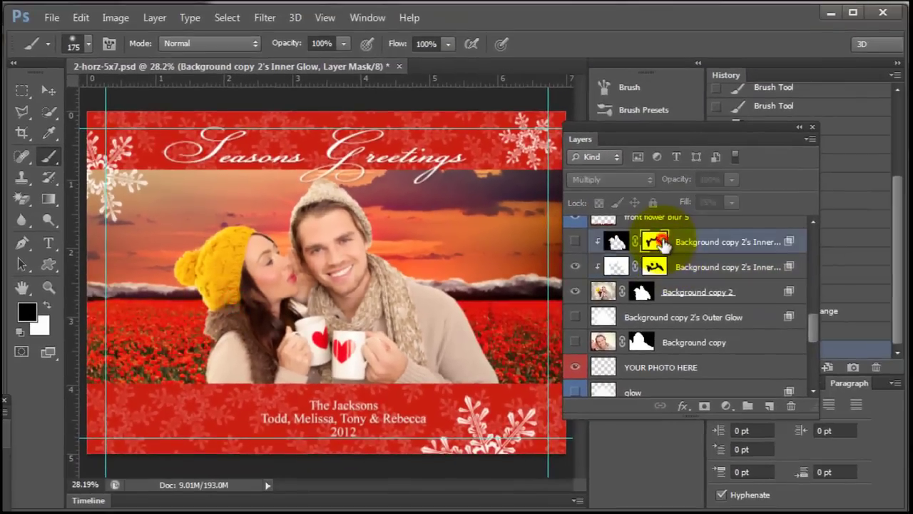
Step: Brush the Inner Shadow mask off the couple's faces and the woman's shoulder at about 50% flow
left_click(663, 243)
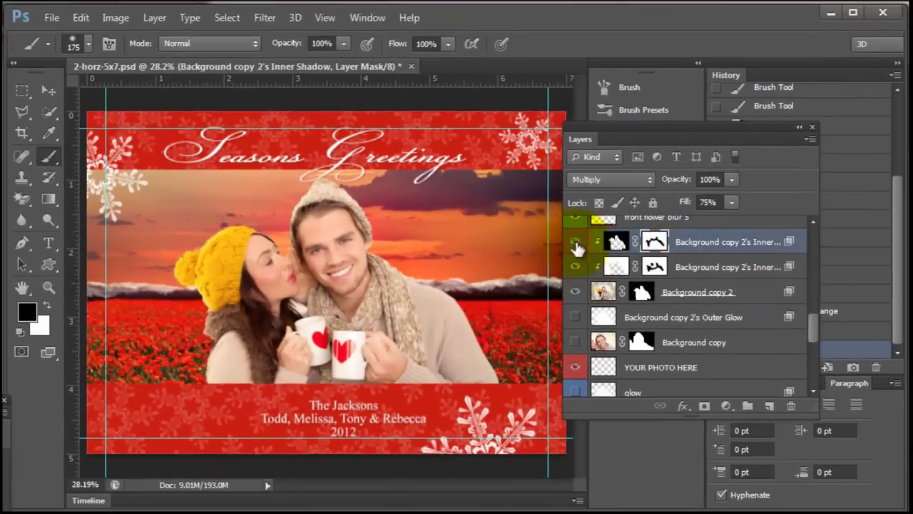
mouse_move(243, 227)
left_mouse_down()
mouse_move(279, 196)
mouse_move(338, 171)
mouse_move(369, 220)
mouse_move(289, 346)
left_mouse_up()
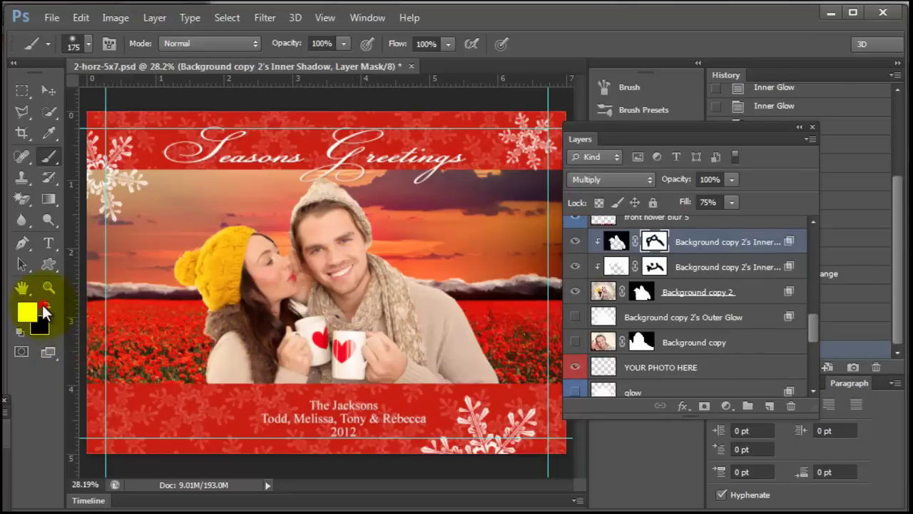
mouse_move(189, 317)
left_mouse_down()
mouse_move(218, 342)
mouse_move(212, 326)
left_mouse_up()
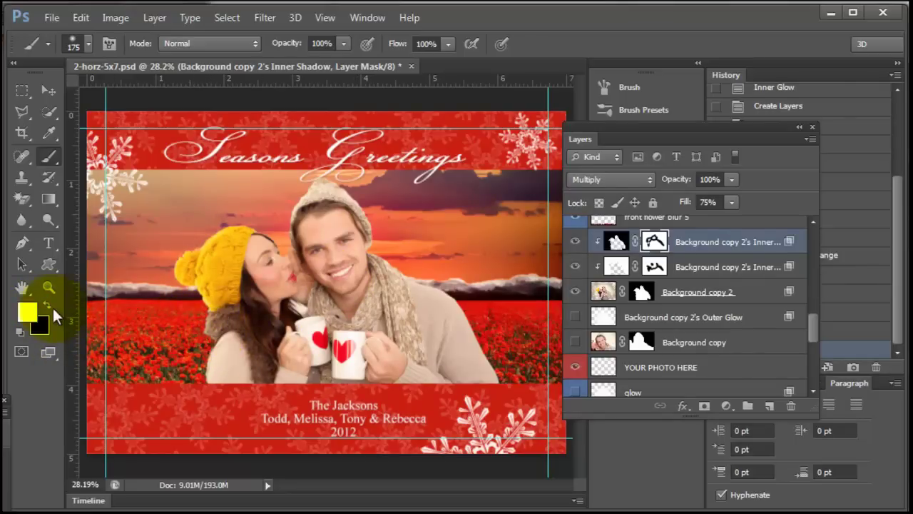
left_click_drag(394, 47, 357, 61)
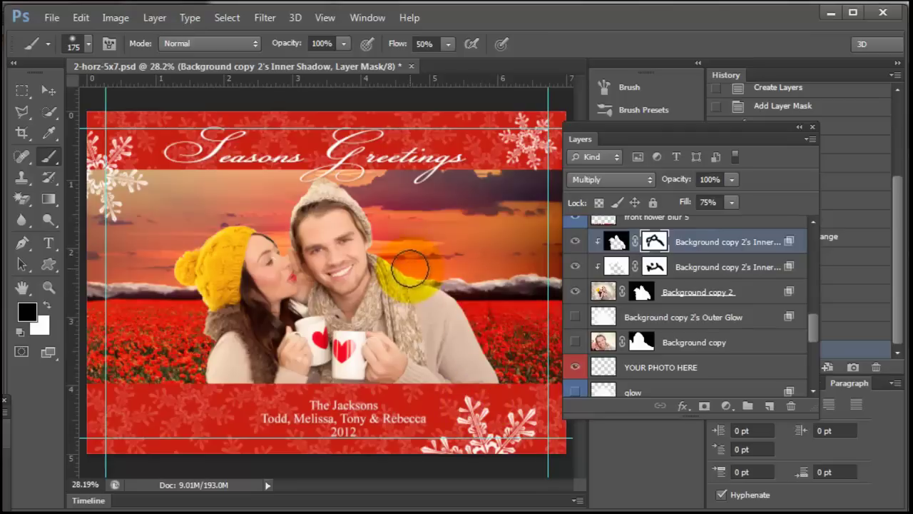
Step: Preview the Outer Glow layer and leave it hidden
left_click(576, 317)
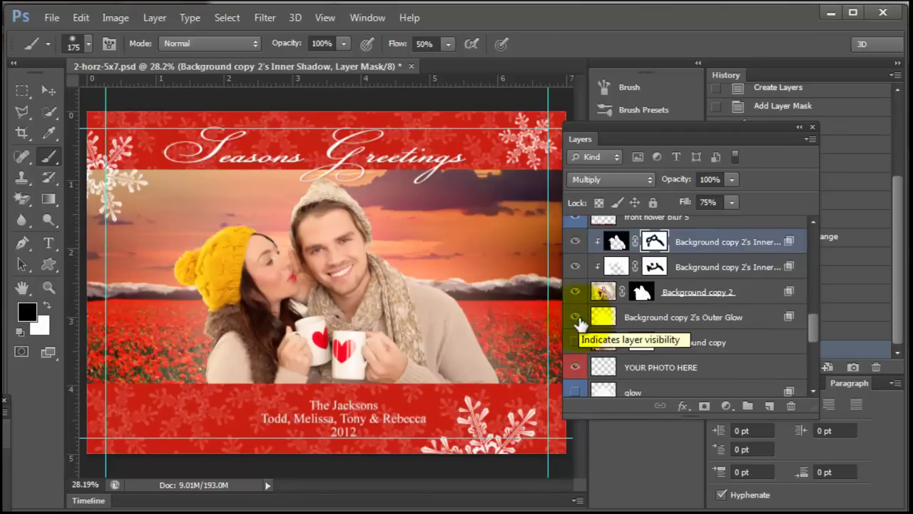
left_click(578, 319)
left_click_drag(812, 318, 809, 353)
Step: Set the Hue/Saturation 1 Reds hue to +28 so the red flower field turns golden
left_click(717, 270)
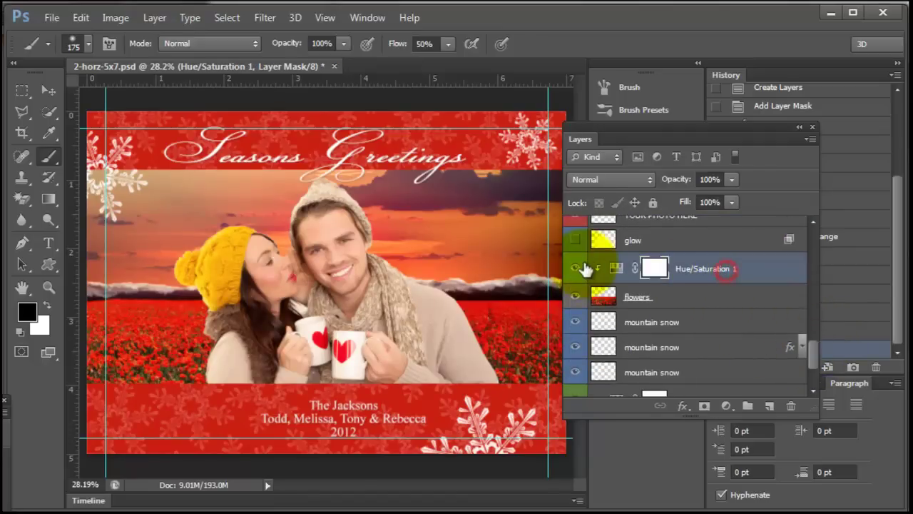
double_click(615, 272)
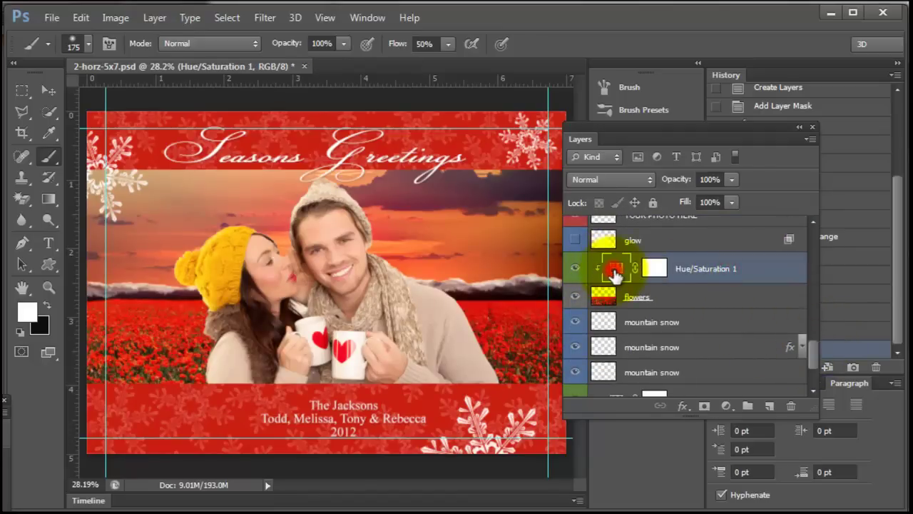
left_click_drag(332, 312, 479, 152)
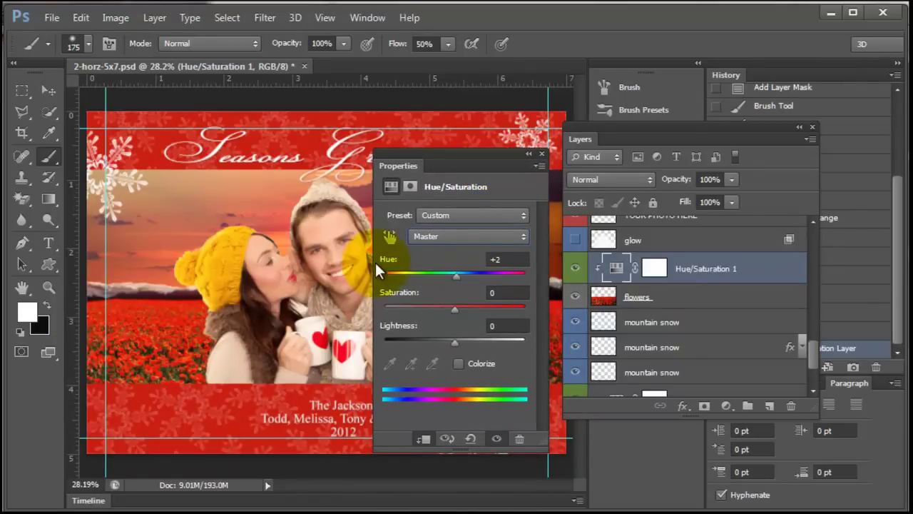
left_click(436, 236)
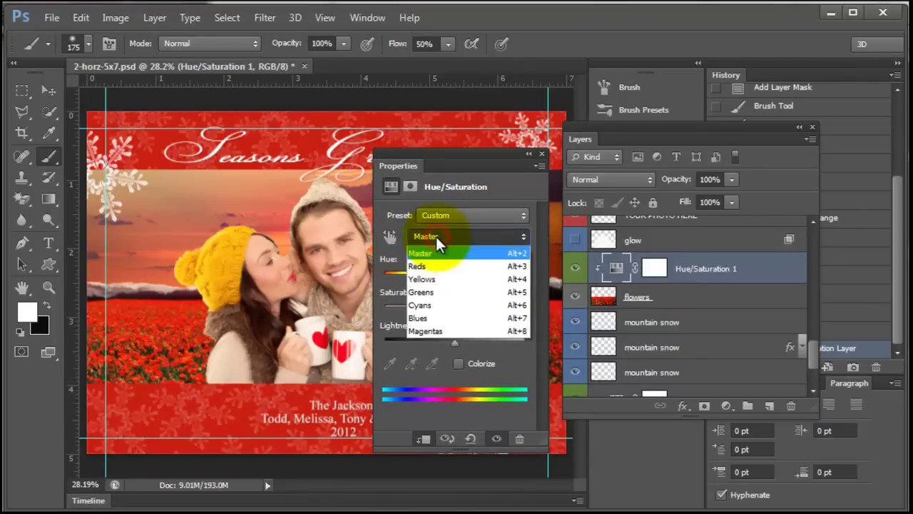
left_click(436, 268)
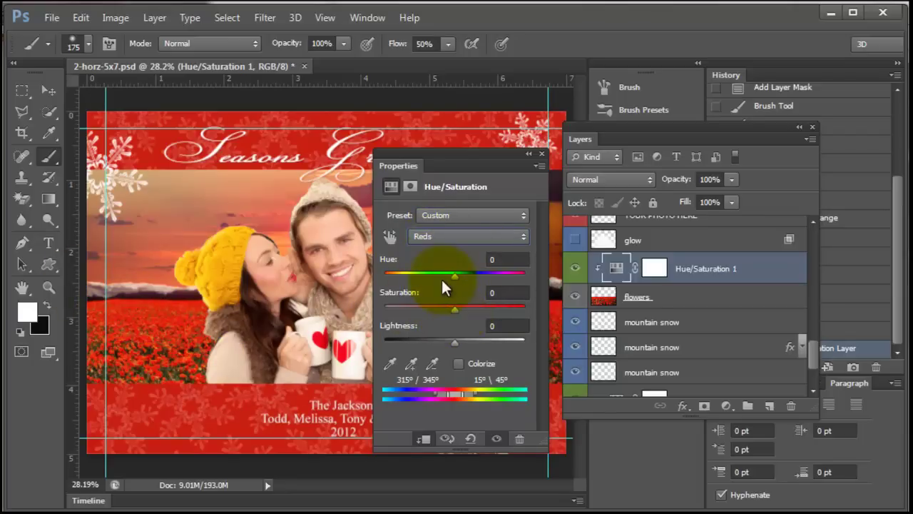
left_click_drag(452, 274, 456, 299)
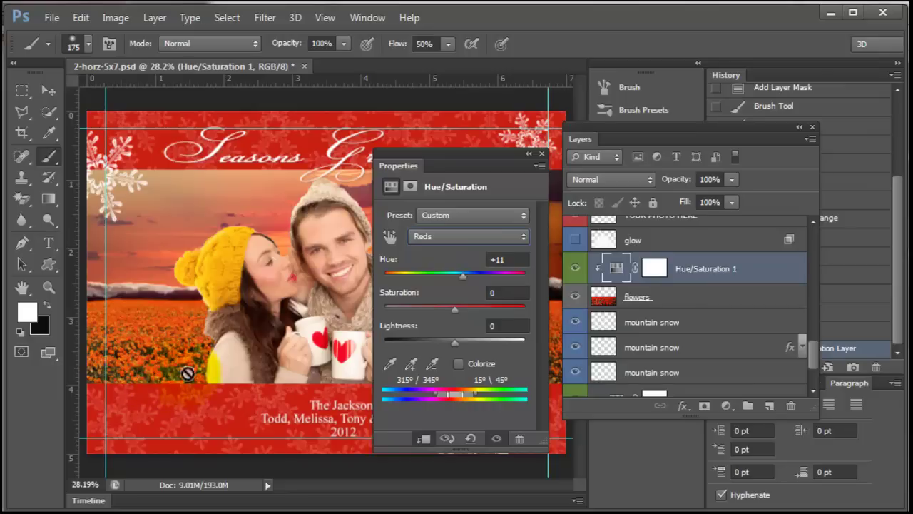
left_click(459, 278)
mouse_move(461, 283)
left_mouse_down()
mouse_move(437, 281)
mouse_move(410, 296)
mouse_move(387, 290)
mouse_move(475, 287)
left_mouse_up()
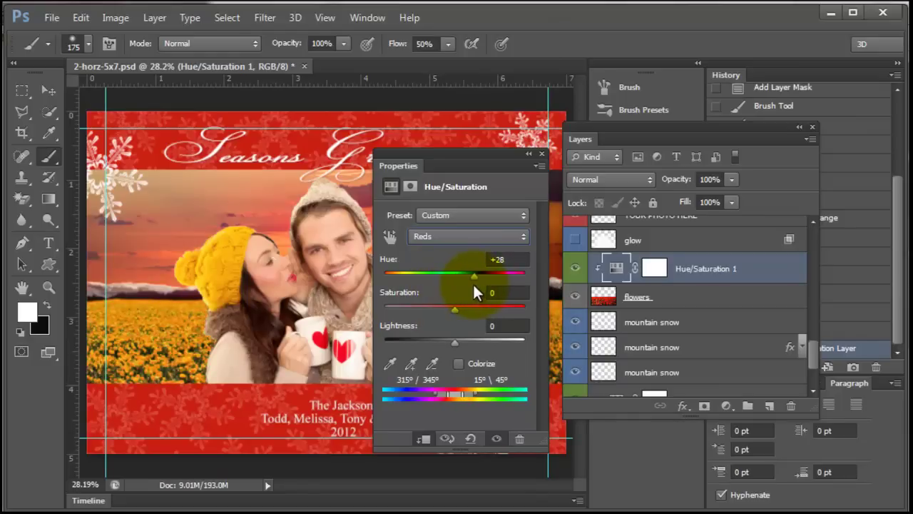
left_click_drag(533, 154, 598, 127)
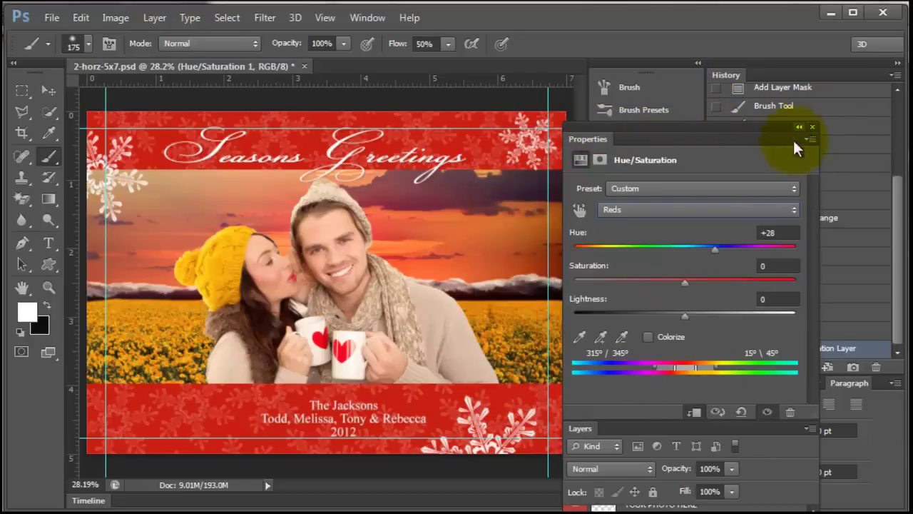
Step: Close Properties, bring back the Layers panel, and hide the Rectangle bottom and Rectangle top banners
left_click(812, 127)
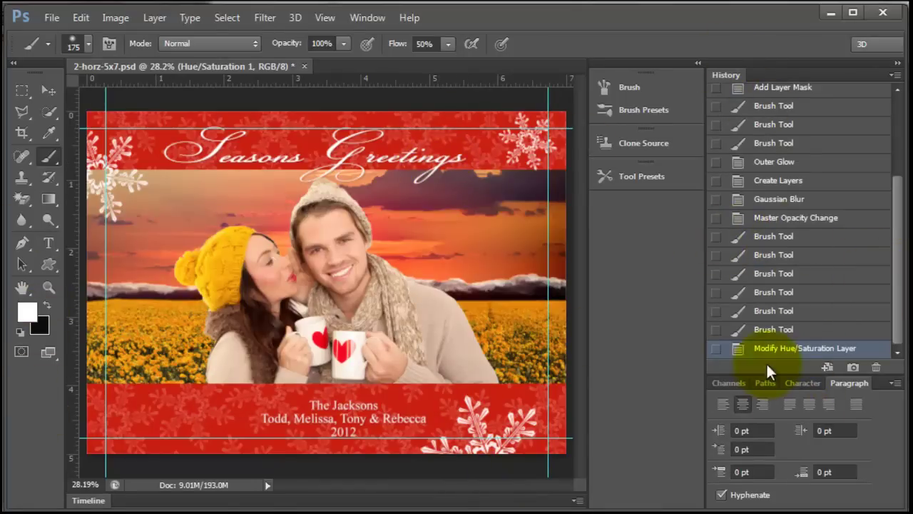
left_click(369, 19)
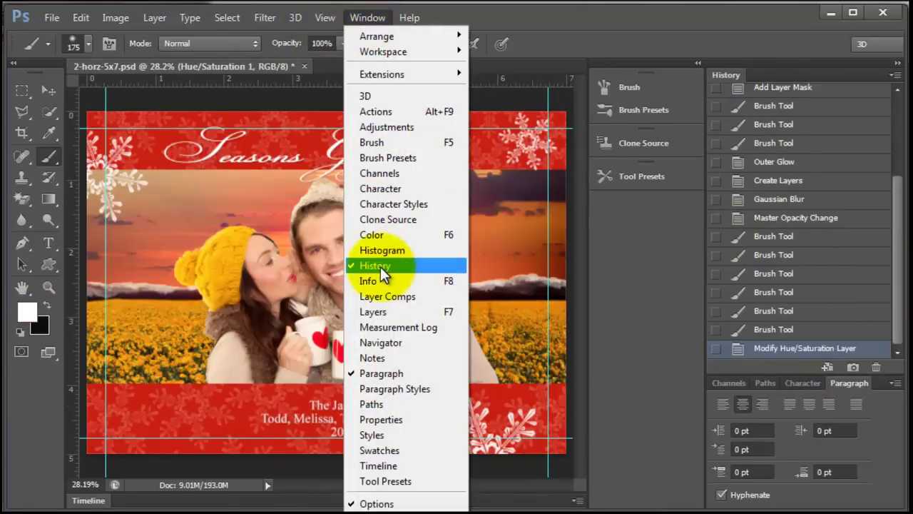
left_click(373, 312)
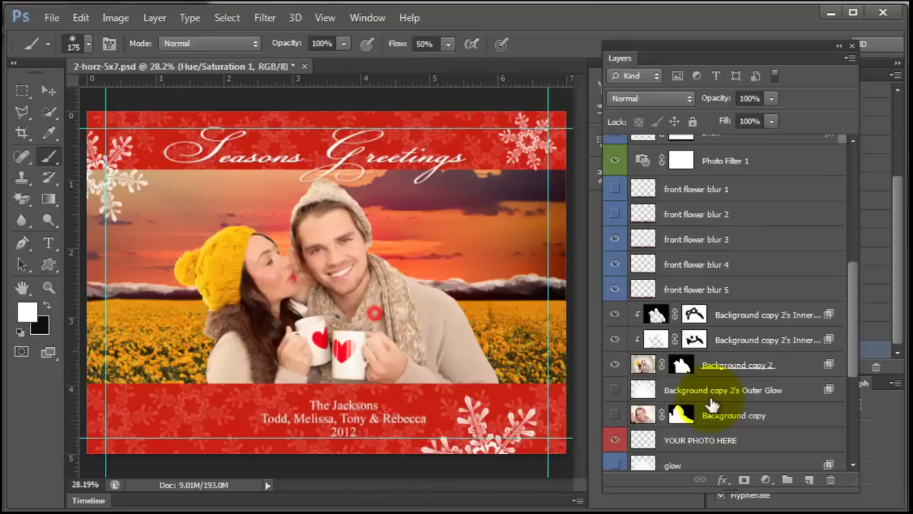
scroll(708, 404, "up", 5)
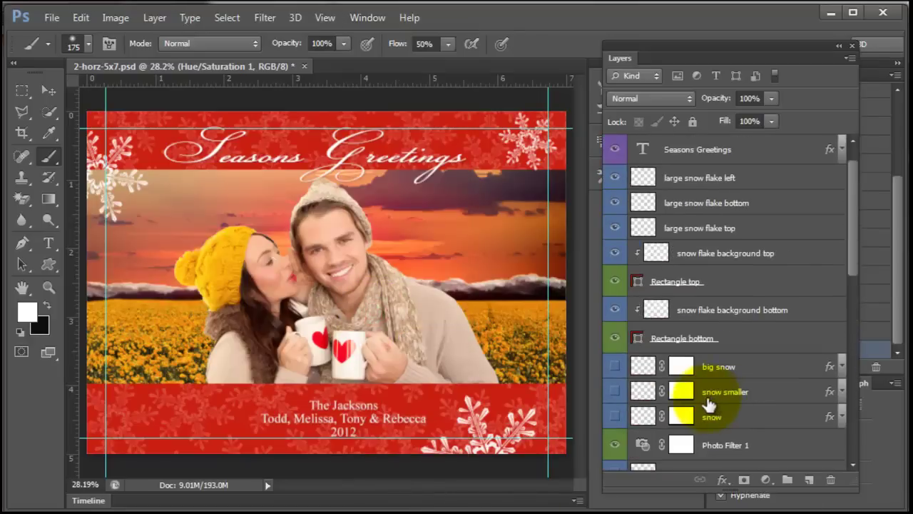
left_click(613, 339)
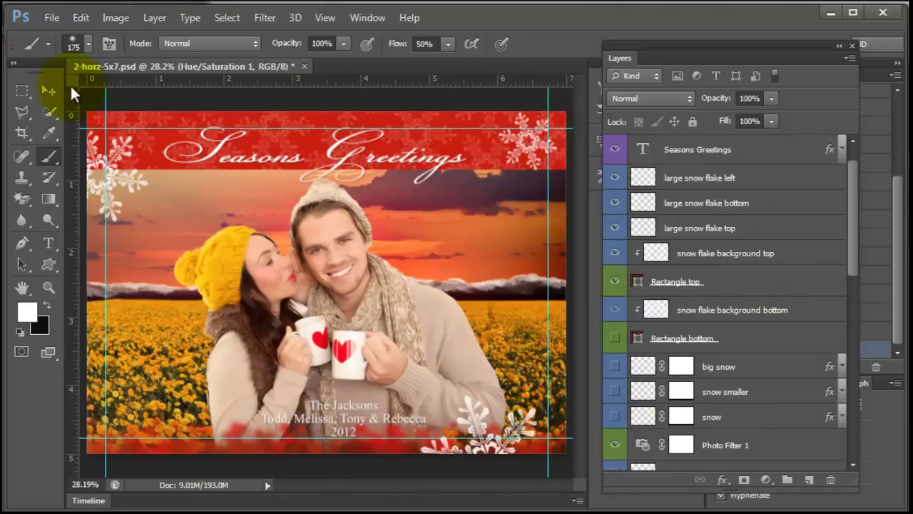
left_click(49, 90)
left_click(433, 146)
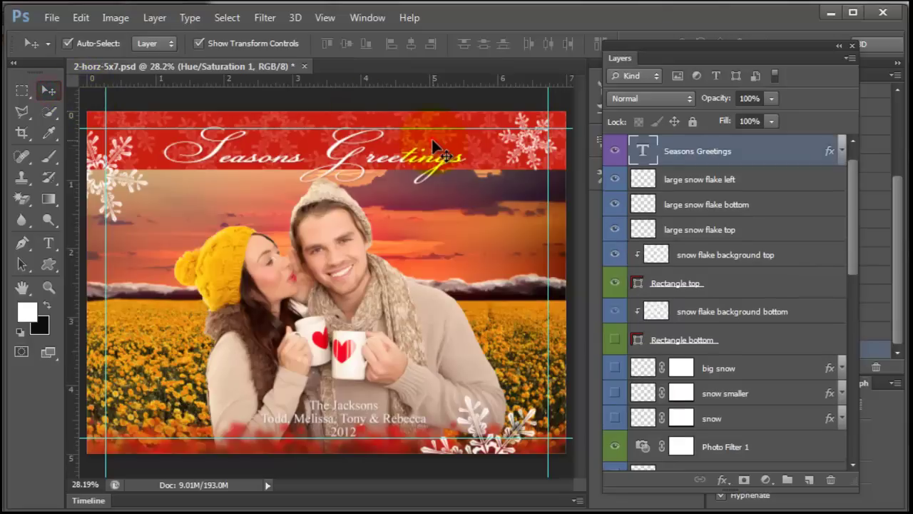
left_click(503, 161)
left_click(615, 284)
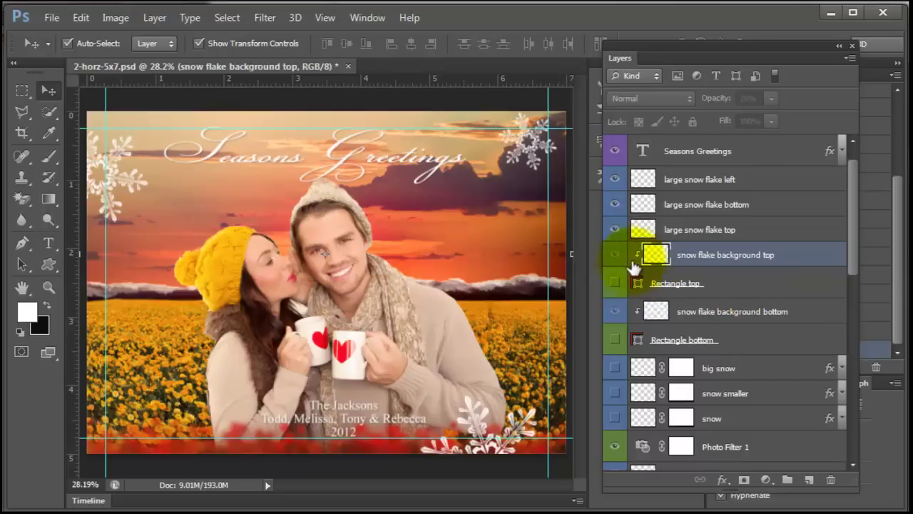
Step: Duplicate Hue/Saturation 1 above front flower blur 3 and make it a clipping mask
scroll(685, 307, "down", 5)
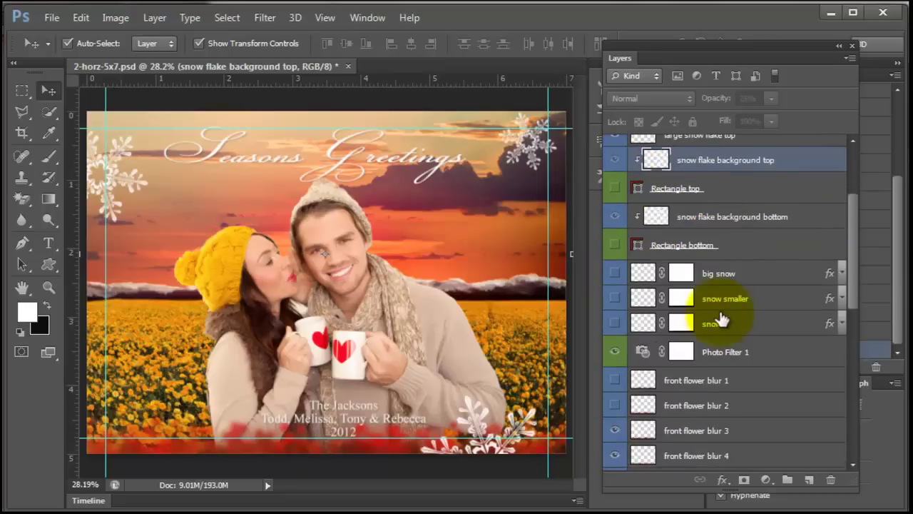
scroll(730, 255, "down", 3)
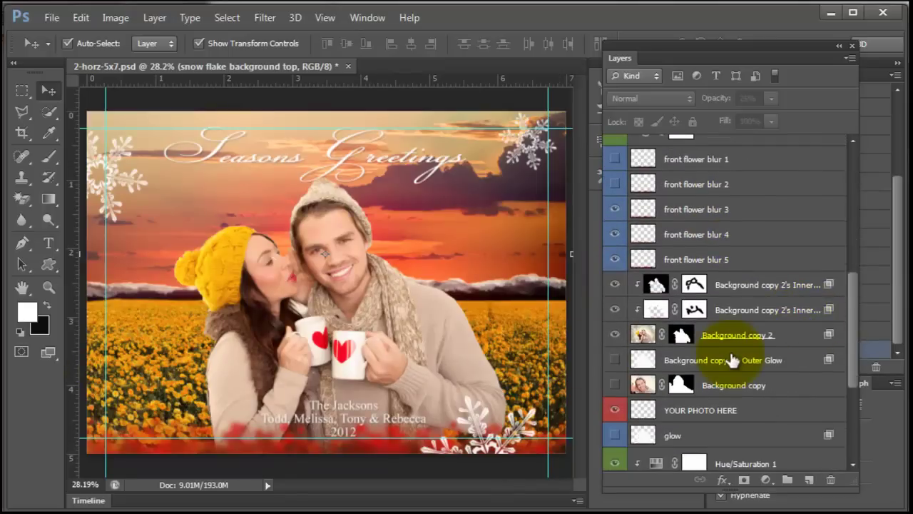
scroll(733, 361, "down", 4)
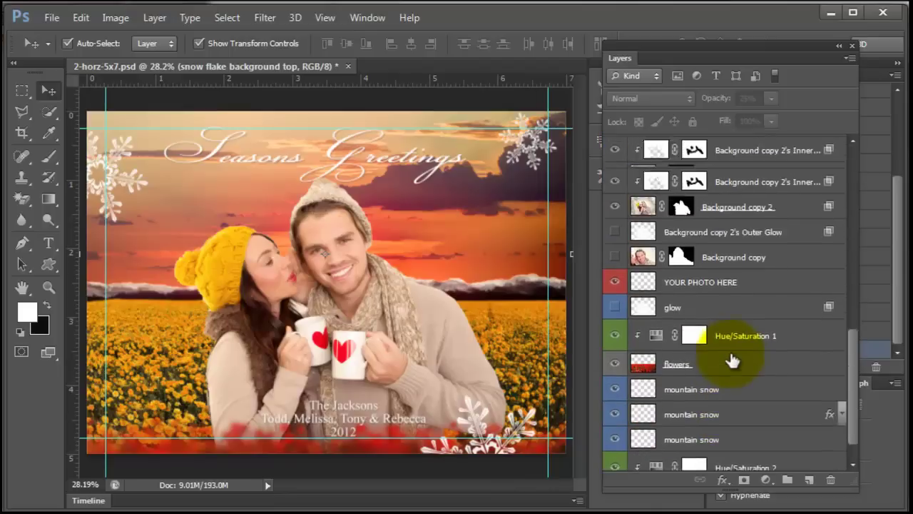
scroll(731, 360, "up", 6)
left_click(707, 227)
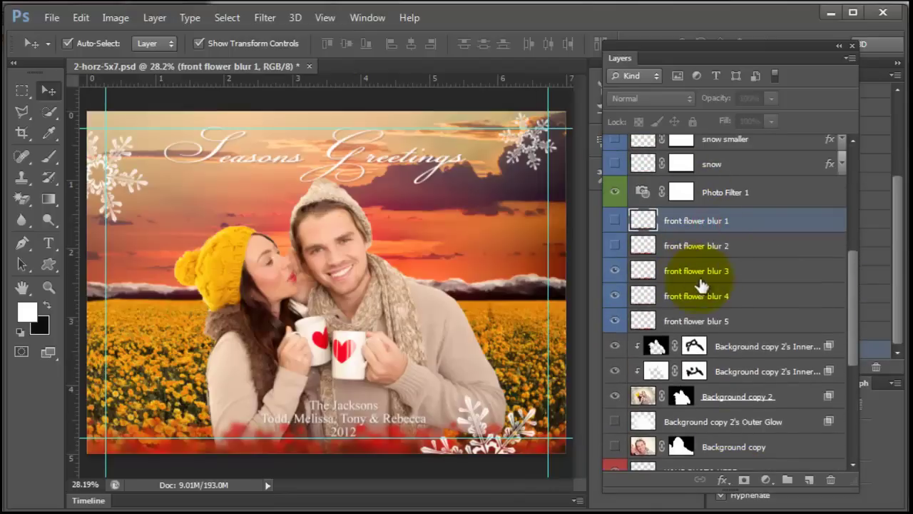
scroll(742, 350, "down", 4)
left_click(748, 400)
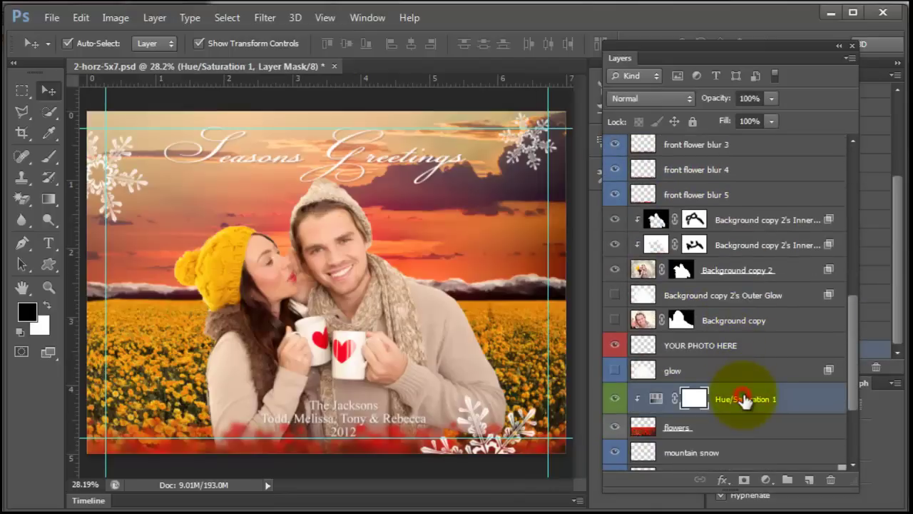
left_click_drag(801, 399, 744, 201)
right_click(743, 198)
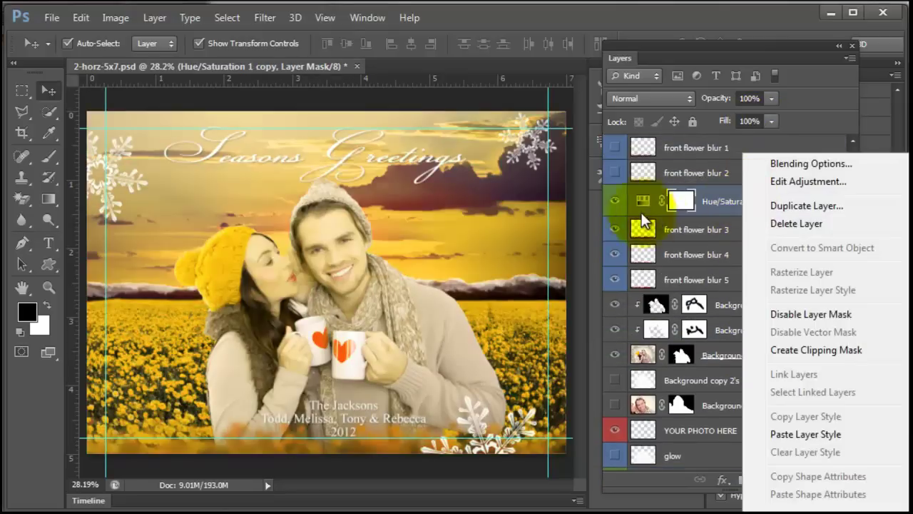
left_click(791, 349)
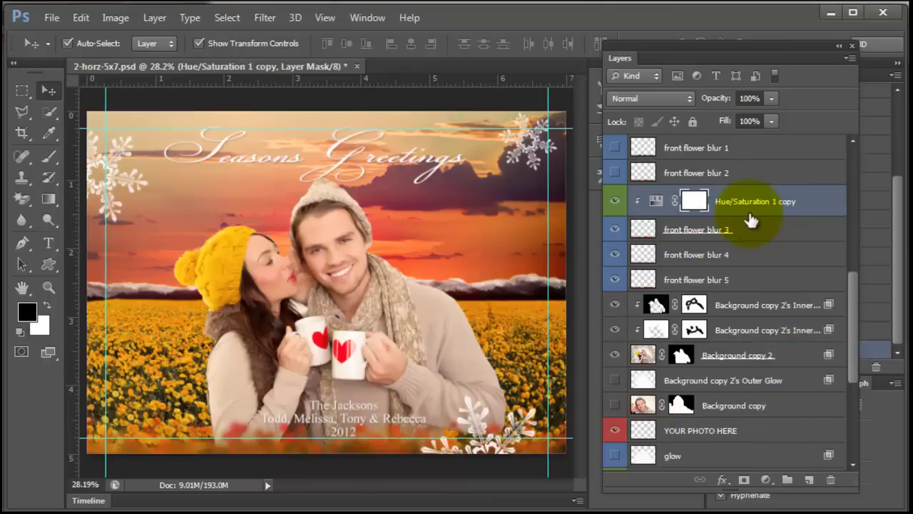
Step: Move that copy down and clip another Hue/Saturation 1 copy to front flower blur 3
left_click_drag(763, 201, 809, 479)
left_click_drag(755, 203, 755, 240)
right_click(756, 225)
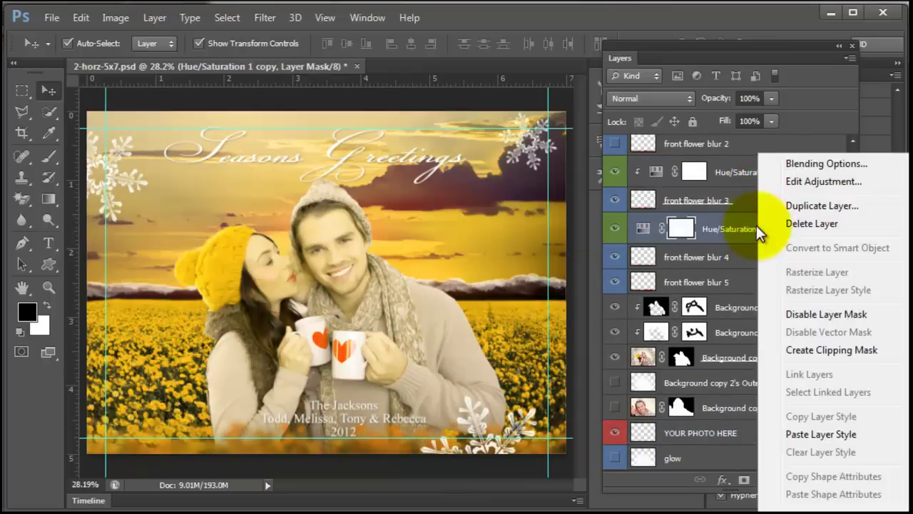
left_click(809, 350)
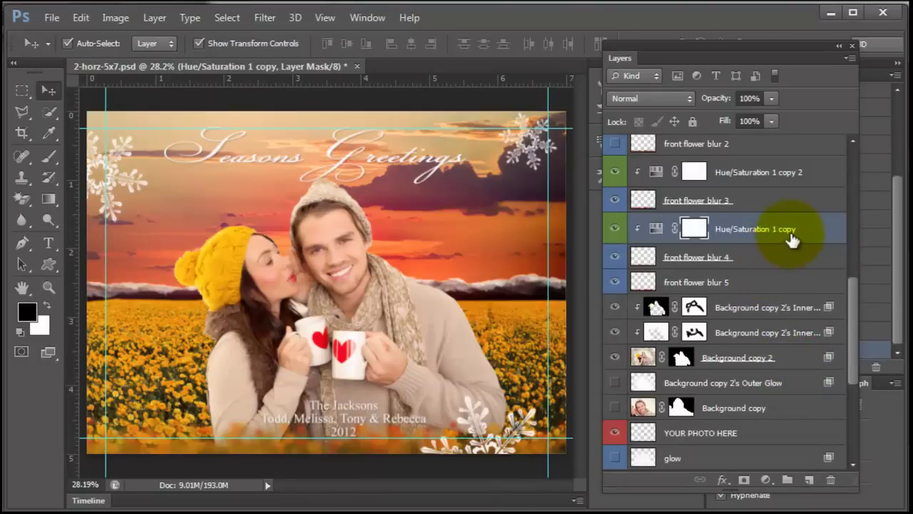
Step: Make Hue/Saturation 1 copy 3 and clip it below to front flower blur 4
left_click_drag(797, 237, 809, 478)
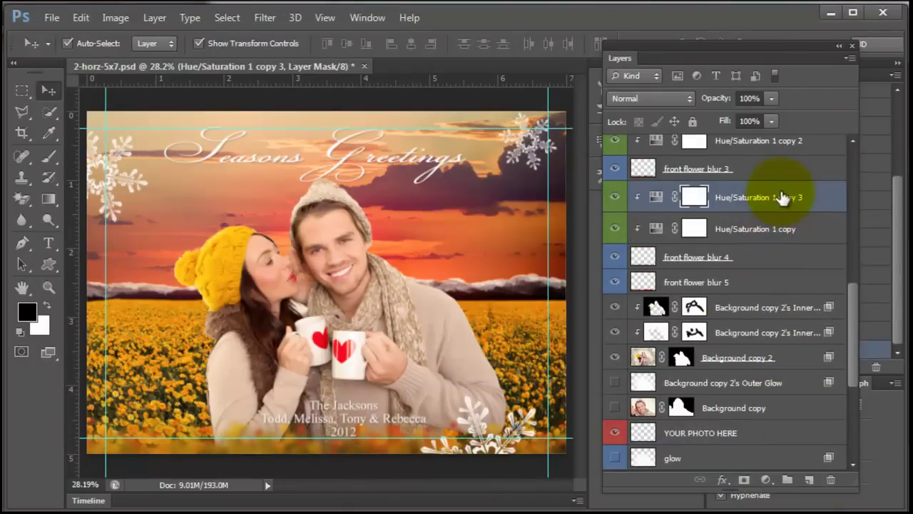
left_click_drag(784, 199, 759, 246)
right_click(758, 244)
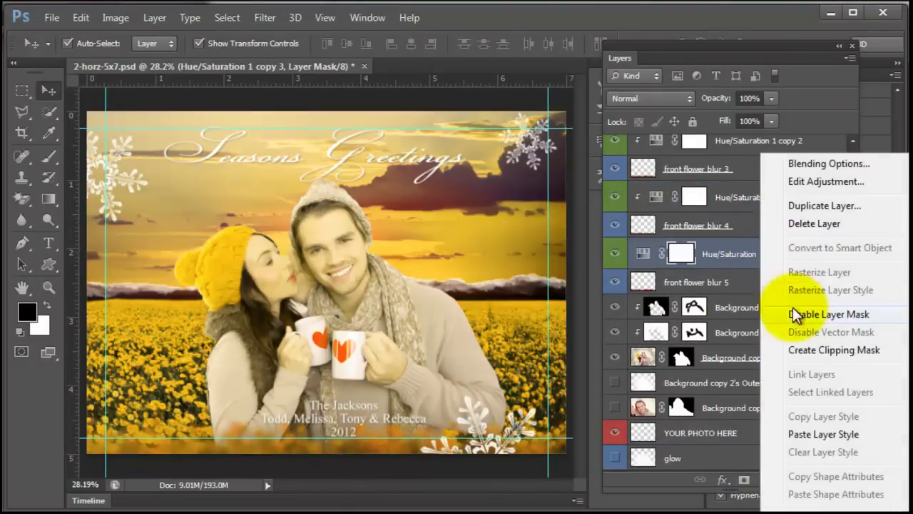
left_click(799, 350)
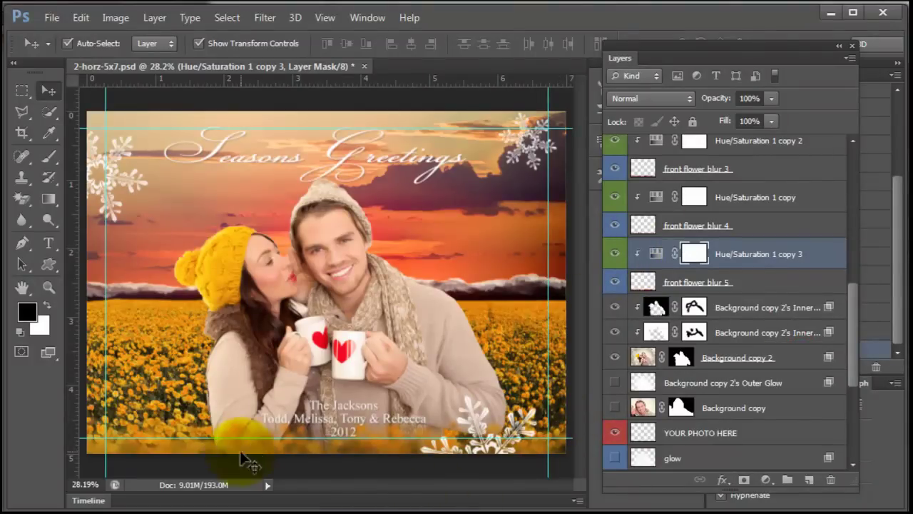
Step: Shift the Reds hue of Hue/Saturation 2 over the sunset to +18, then close Properties
left_click(240, 401)
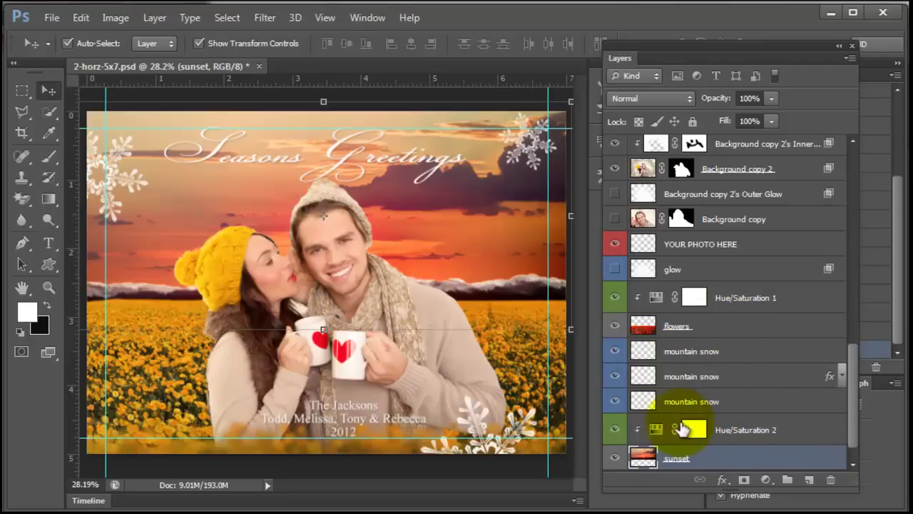
left_click(658, 431)
left_click(657, 429)
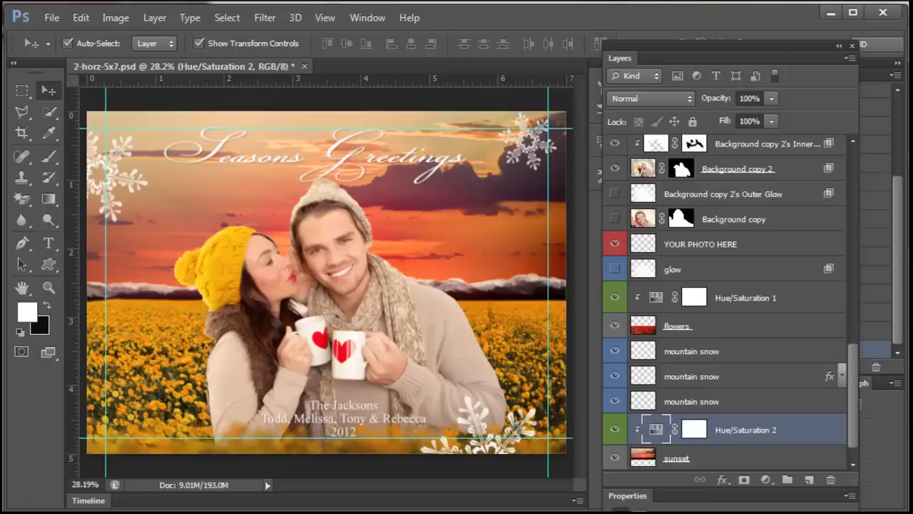
left_click_drag(735, 496, 680, 146)
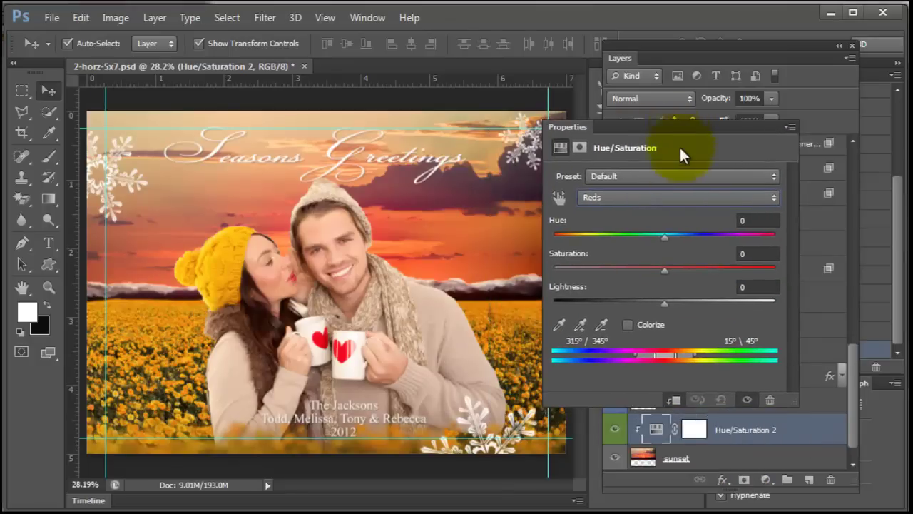
left_click(653, 199)
left_click(653, 200)
left_click_drag(666, 233, 685, 249)
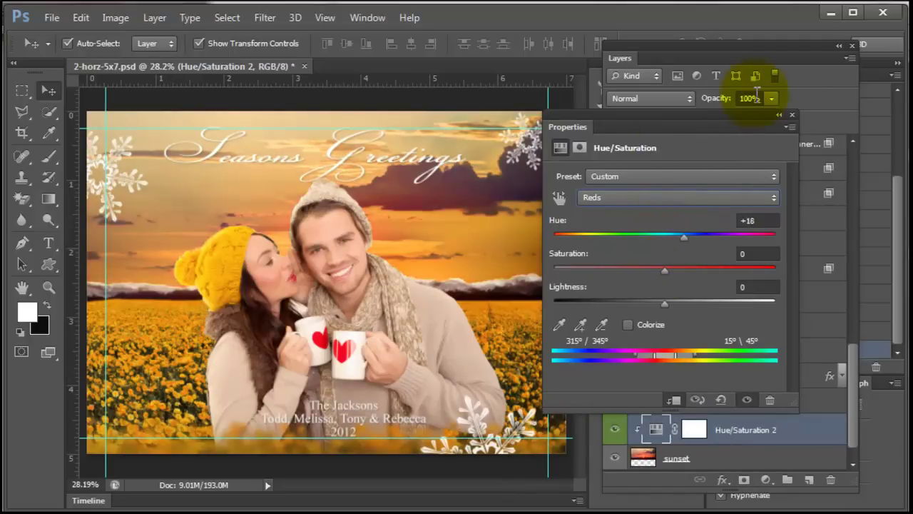
left_click(792, 108)
Step: Show both banner rectangles and refill Rectangle top with dark green
scroll(683, 264, "up", 10)
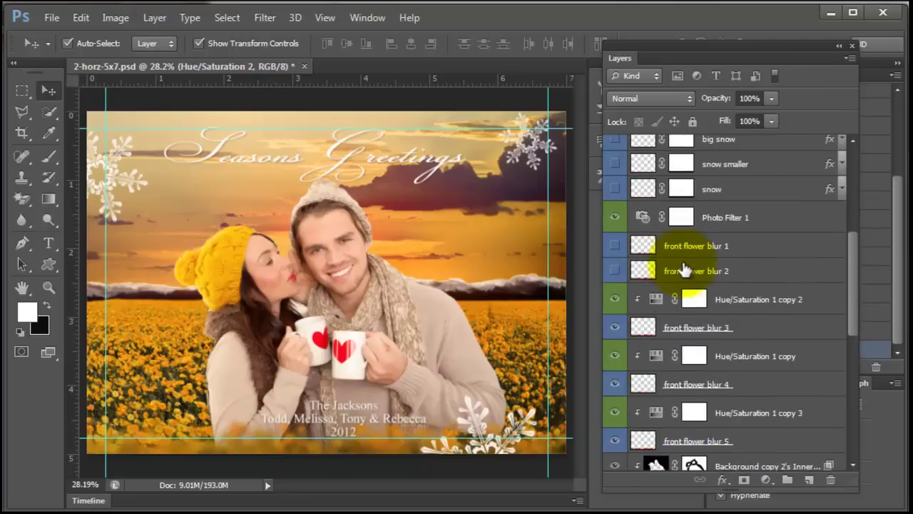
left_click(614, 244)
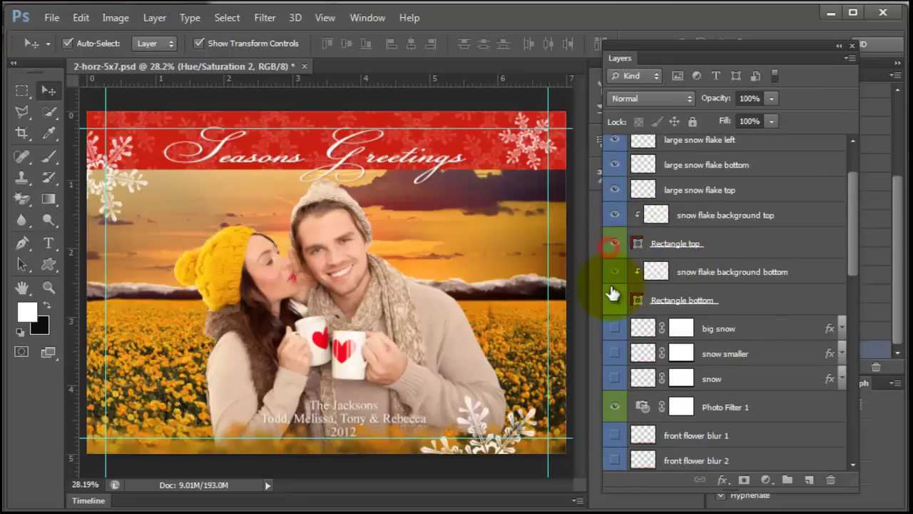
left_click(614, 301)
double_click(636, 243)
left_click_drag(126, 414, 133, 504)
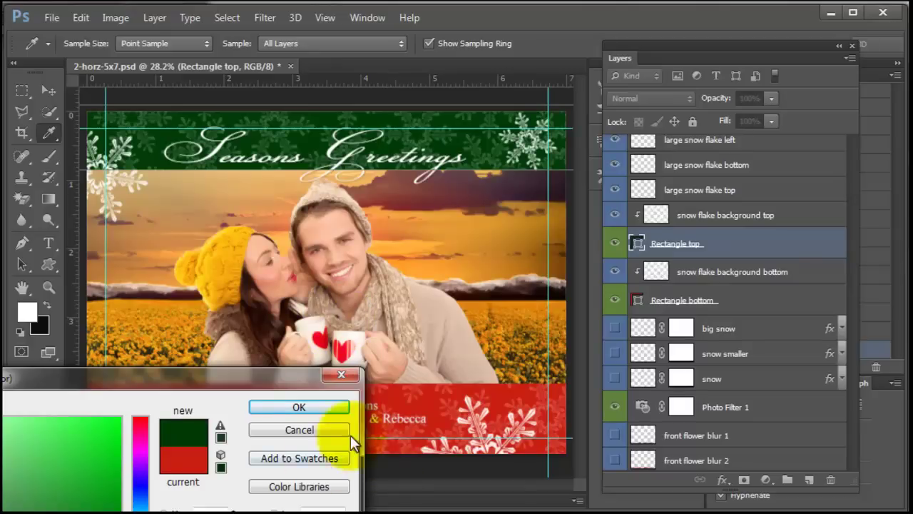
left_click(496, 359)
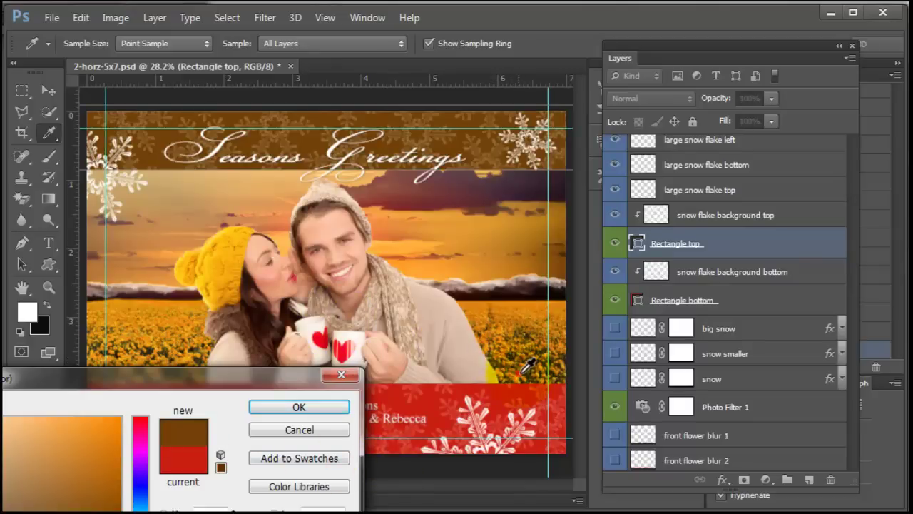
left_click(527, 365)
left_click(531, 375)
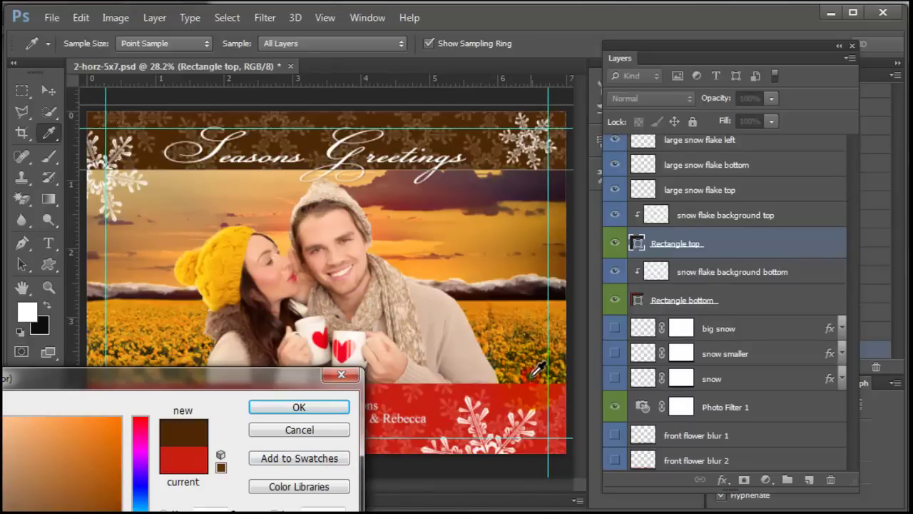
left_click(141, 508)
left_click(298, 406)
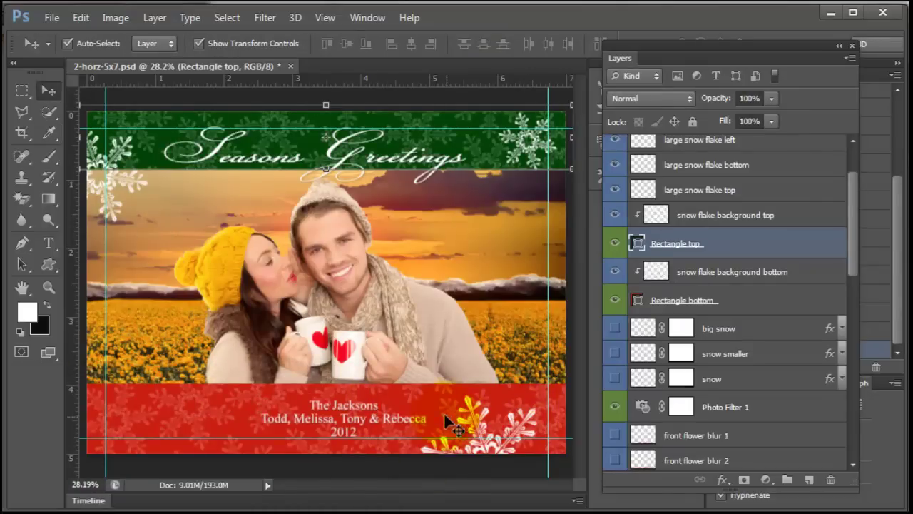
Step: Give Rectangle bottom the same dark green as the top banner and confirm it stays visible
left_click(663, 308)
double_click(637, 300)
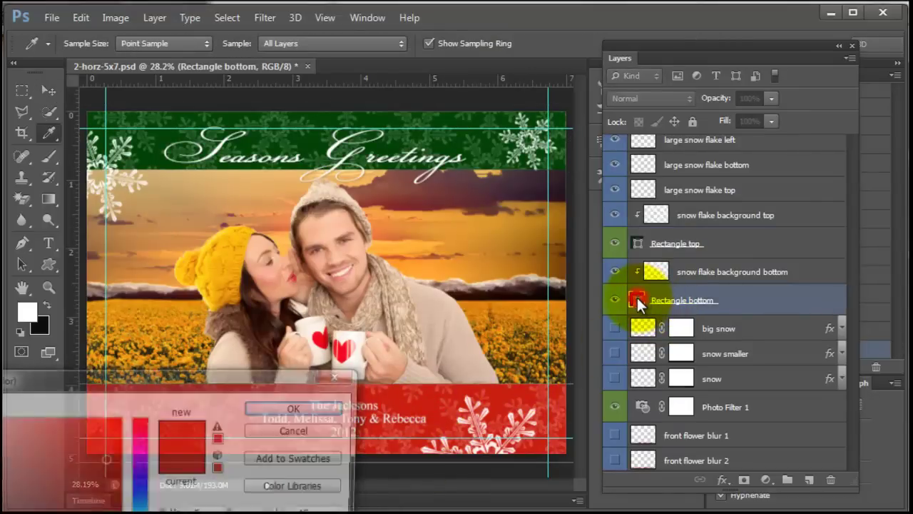
left_click(316, 130)
key("Return")
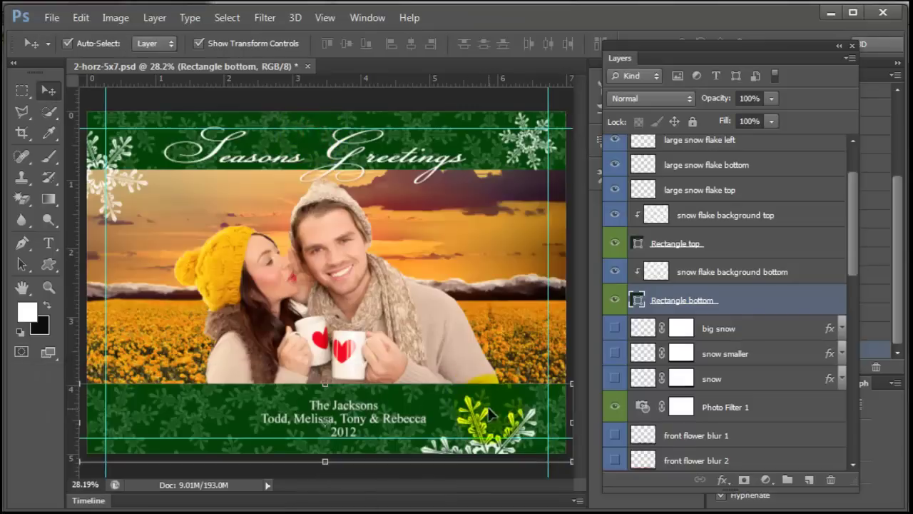
scroll(638, 348, "down", 3)
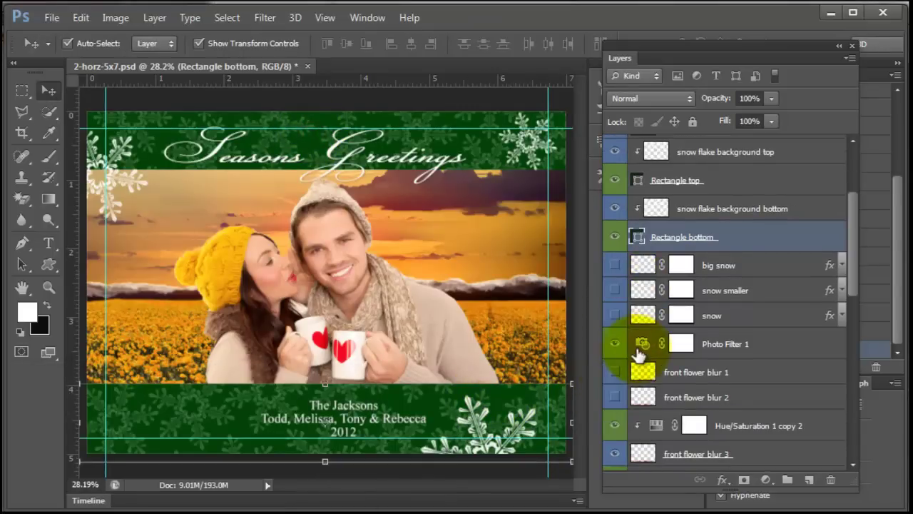
left_click(612, 237)
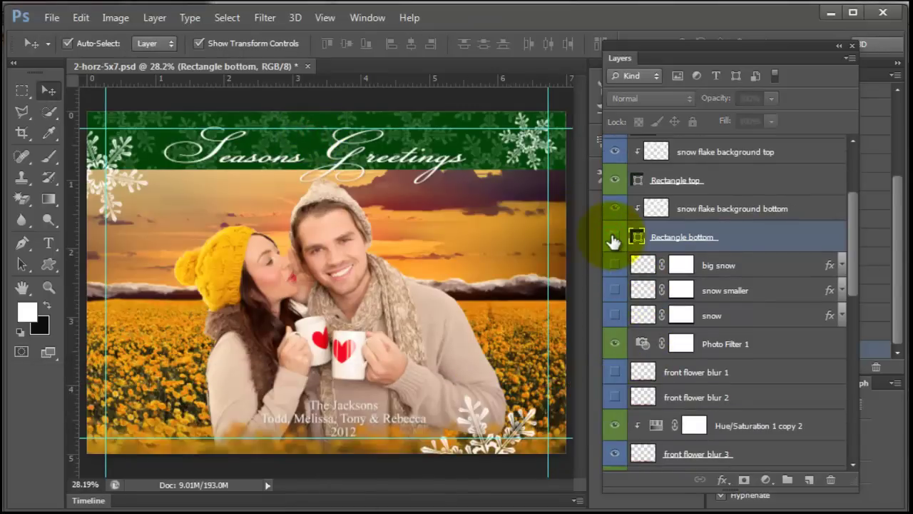
left_click(613, 238)
left_click(327, 237)
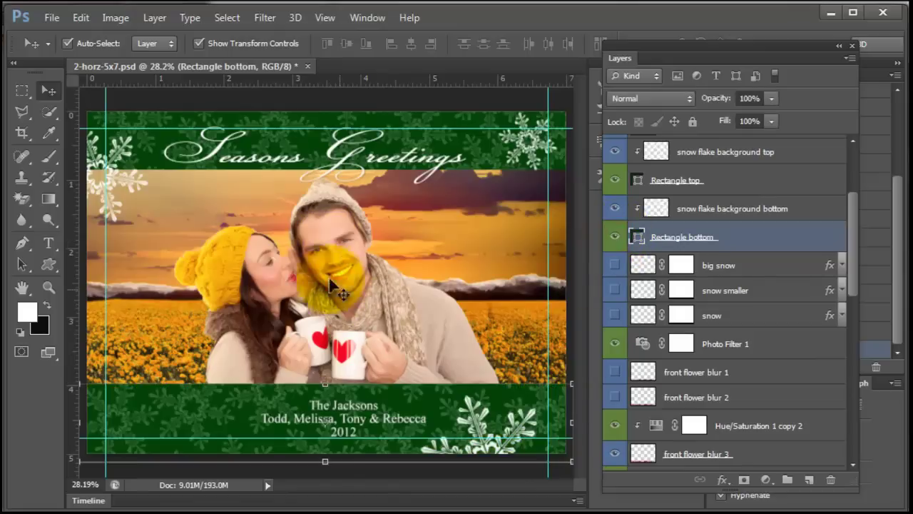
Step: Replace the Seasons Greetings title with 'Merry Christmas'
left_click(48, 243)
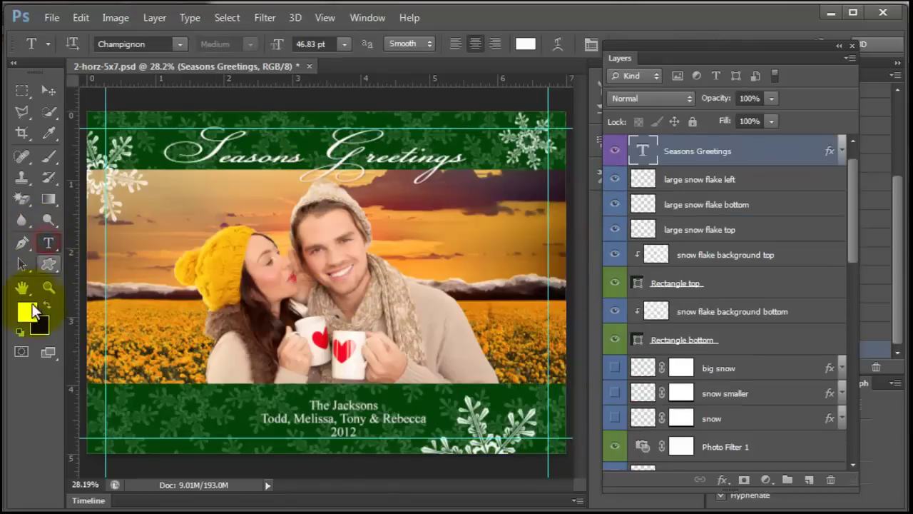
triple_click(385, 138)
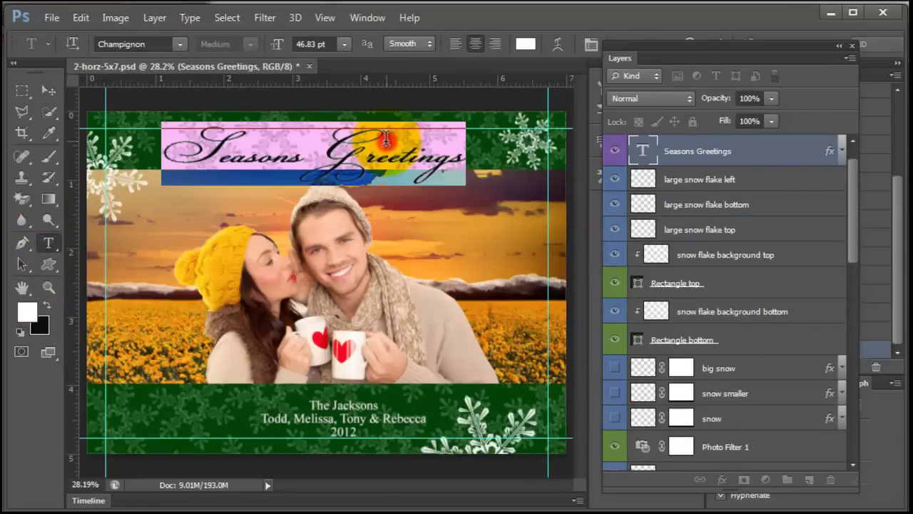
type("Merry Christmas")
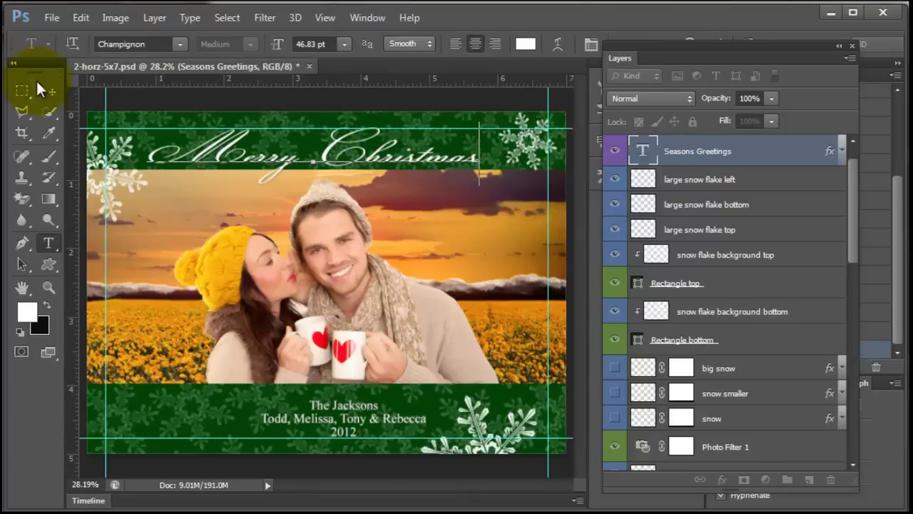
left_click(60, 78)
Step: Scale The Jacksons names text to about 119% and nudge it slightly left
left_click(47, 242)
left_click(354, 407)
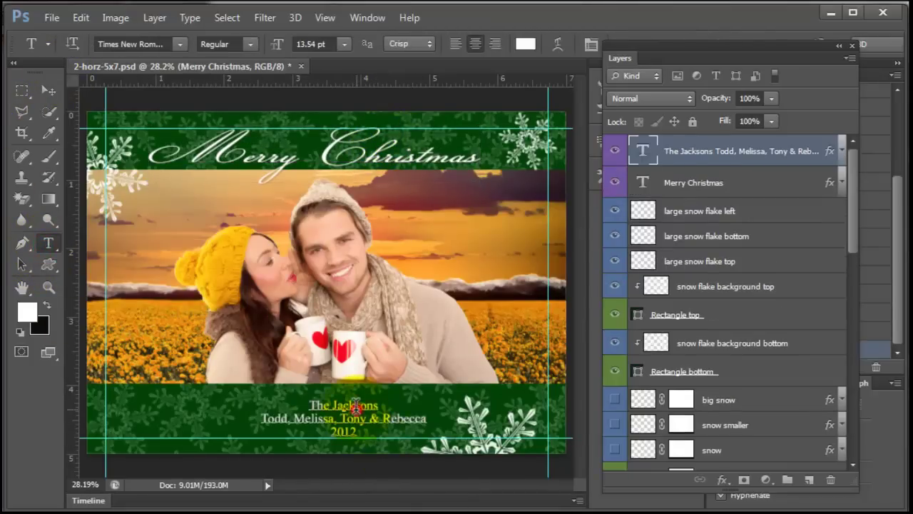
left_click(48, 90)
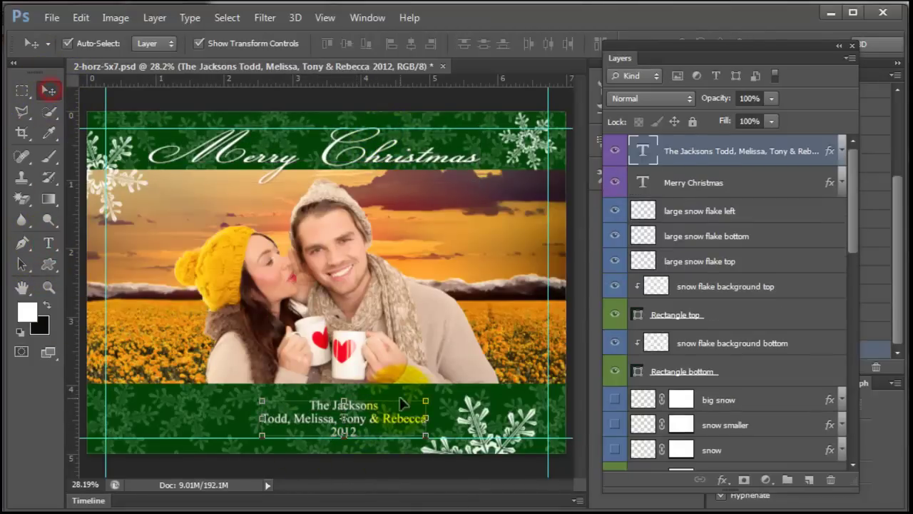
left_click_drag(426, 402, 468, 391)
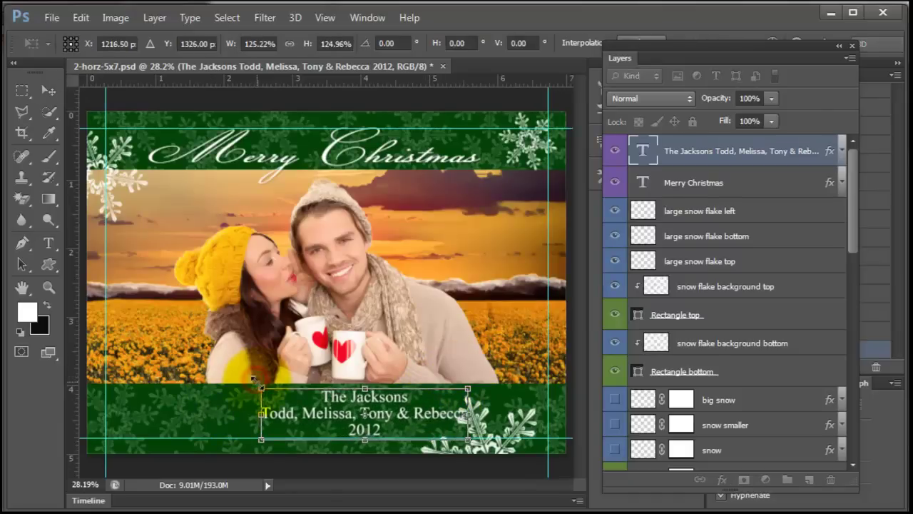
mouse_move(258, 385)
left_mouse_down()
mouse_move(207, 366)
mouse_move(267, 388)
left_mouse_up()
left_click_drag(371, 414, 369, 414)
key("shift+Left")
key("shift+Left")
key("shift+Left")
key("shift+Left")
key("shift+Left")
key("shift+Left")
key("shift+Left")
key("shift+Left")
key("shift+Left")
key("shift+Left")
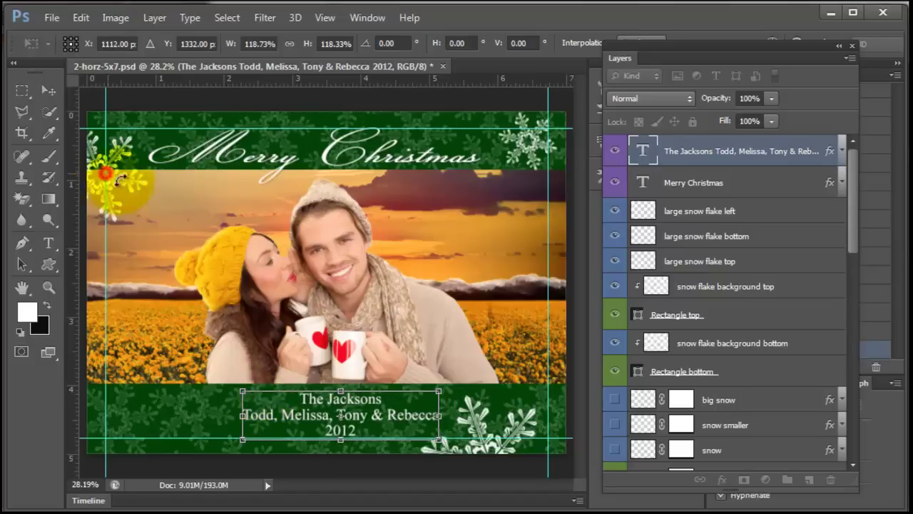
key("Return")
left_click(527, 140)
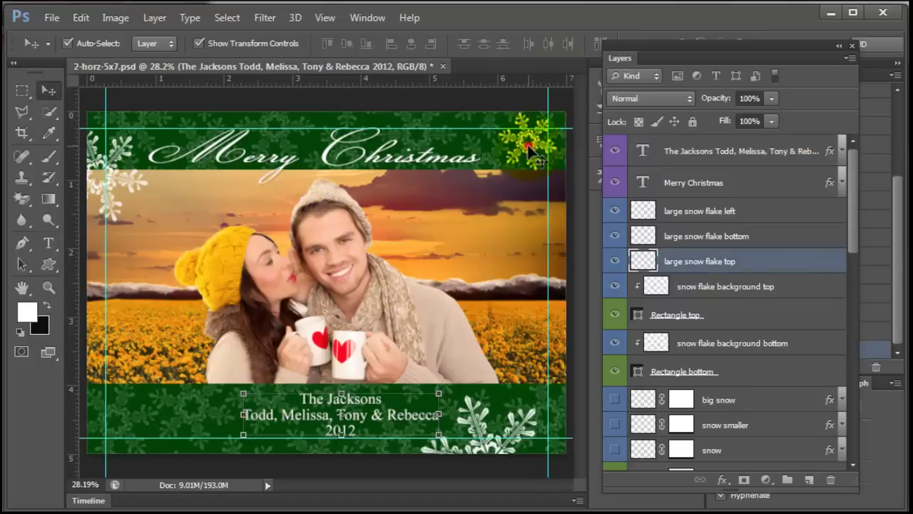
double_click(776, 263)
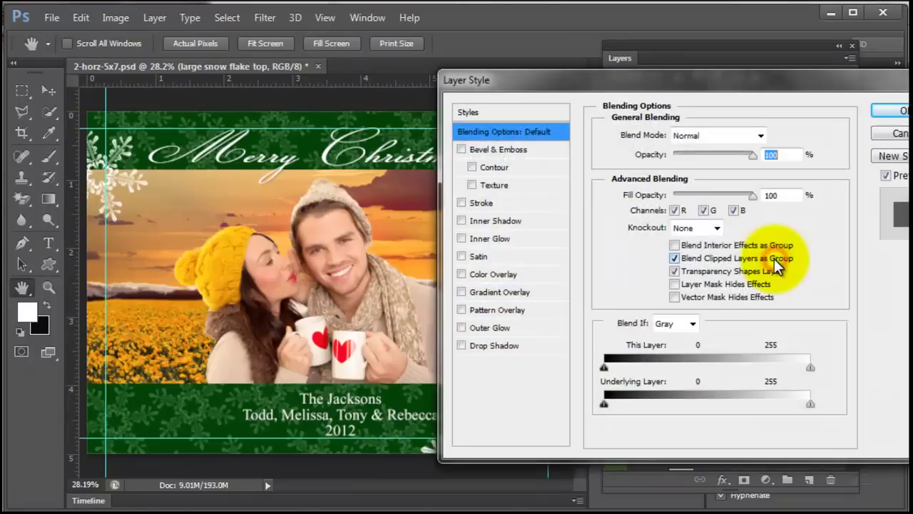
left_click(491, 274)
left_click_drag(660, 81, 24, 175)
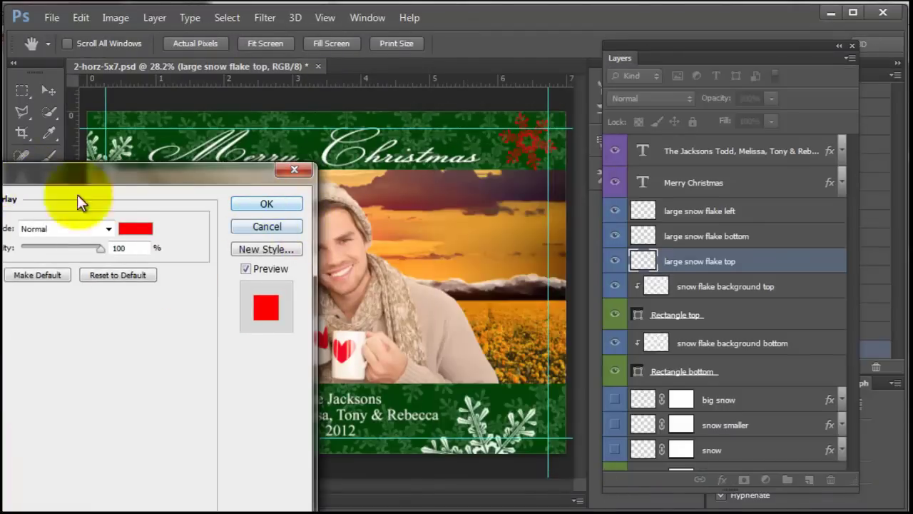
left_click(135, 228)
left_click_drag(126, 476, 139, 490)
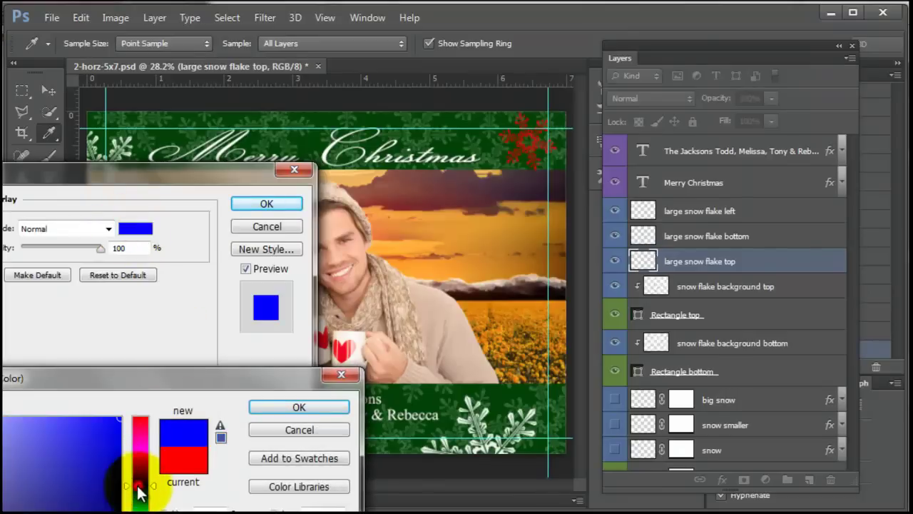
left_click(263, 430)
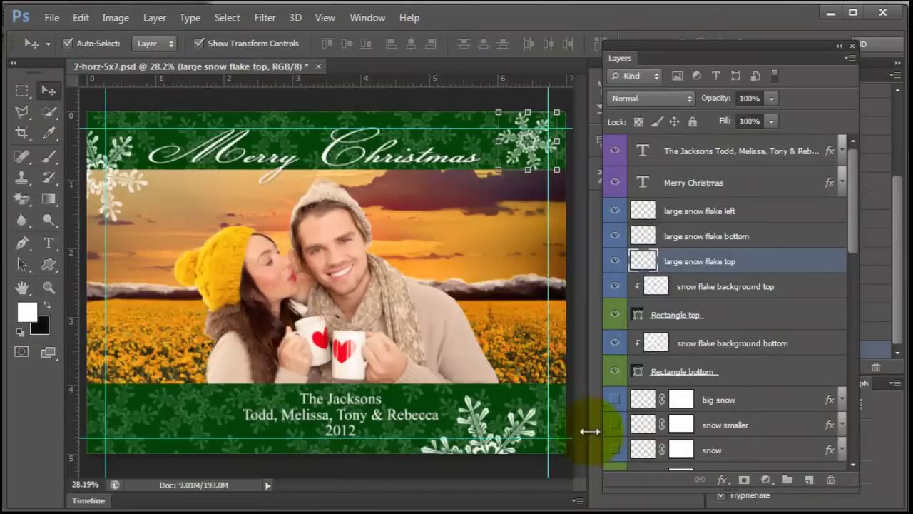
Step: Turn on the three snow layers and paint the big snow mask off both faces
left_click(853, 249)
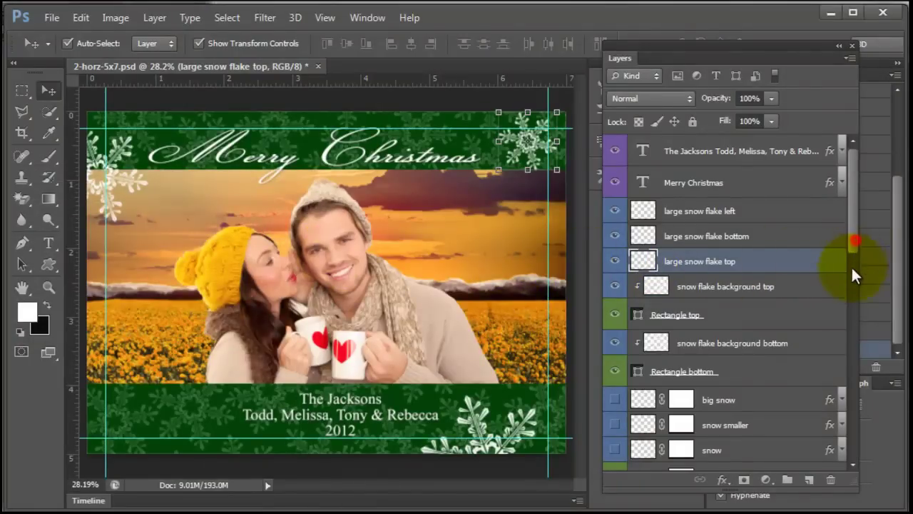
left_click_drag(852, 242, 852, 302)
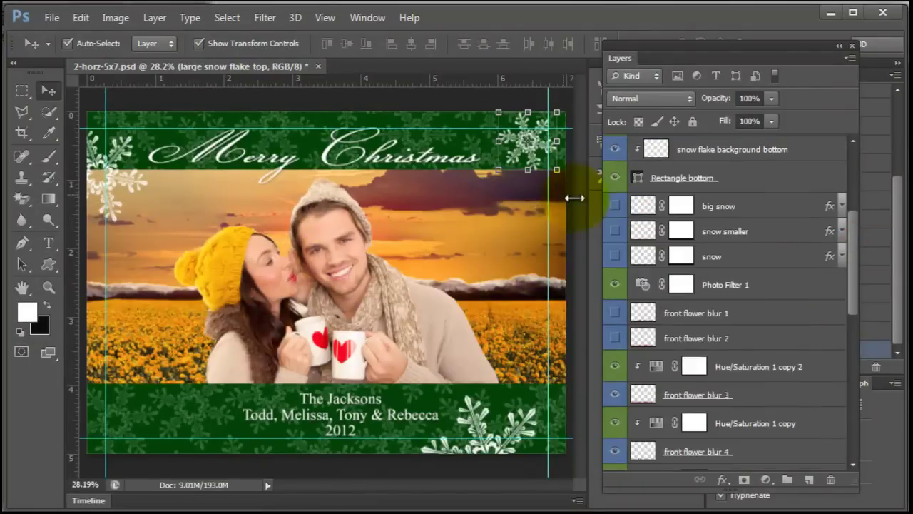
left_click_drag(614, 208, 614, 284)
left_click(683, 206)
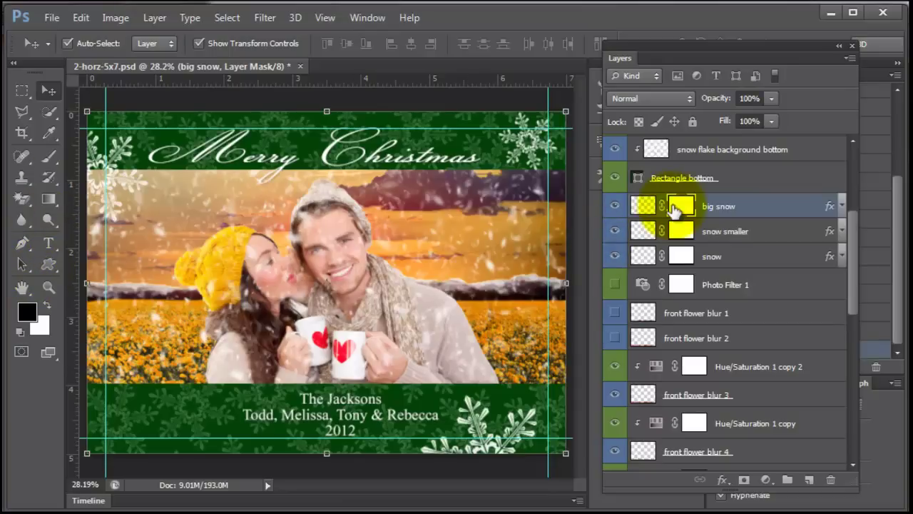
left_click(48, 156)
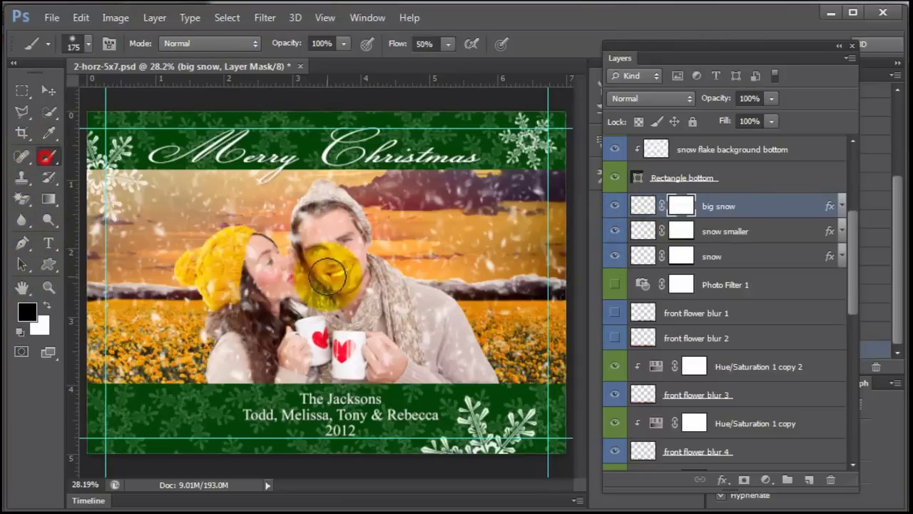
left_click(311, 230)
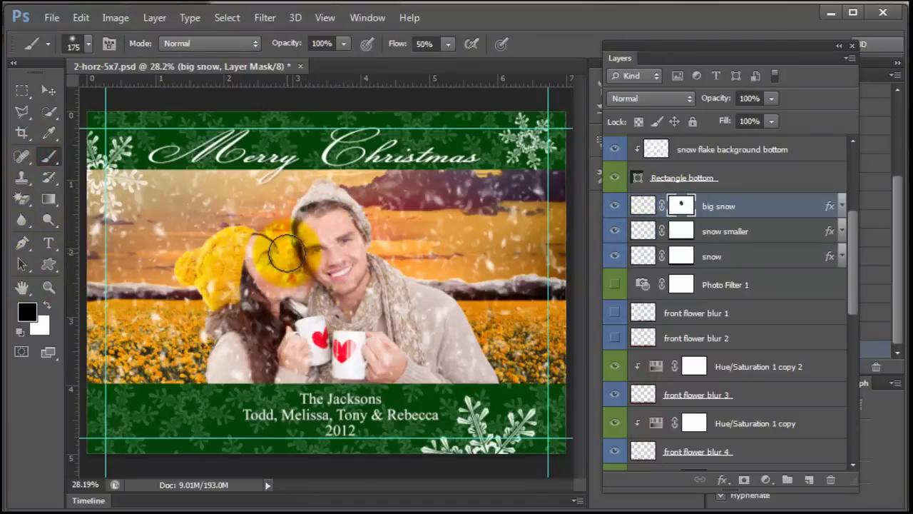
mouse_move(285, 251)
left_mouse_down()
mouse_move(262, 254)
mouse_move(263, 287)
mouse_move(288, 288)
mouse_move(271, 257)
left_mouse_up()
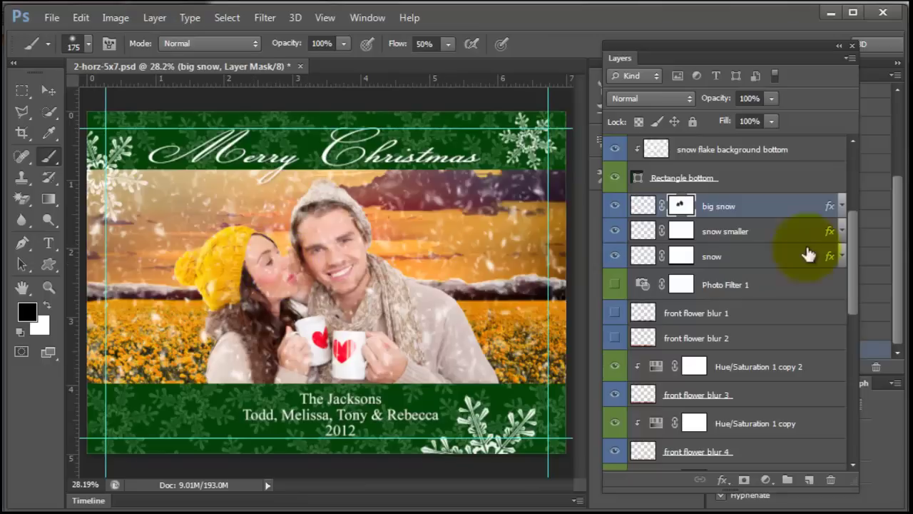
Step: Mask the snow smaller and snow layers off the faces and hat at 100% flow
left_click(681, 231)
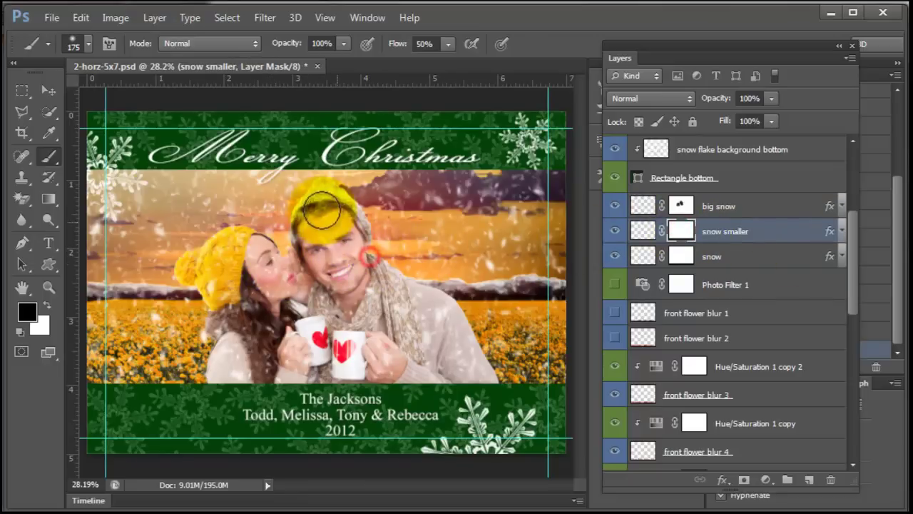
left_click_drag(320, 213, 335, 264)
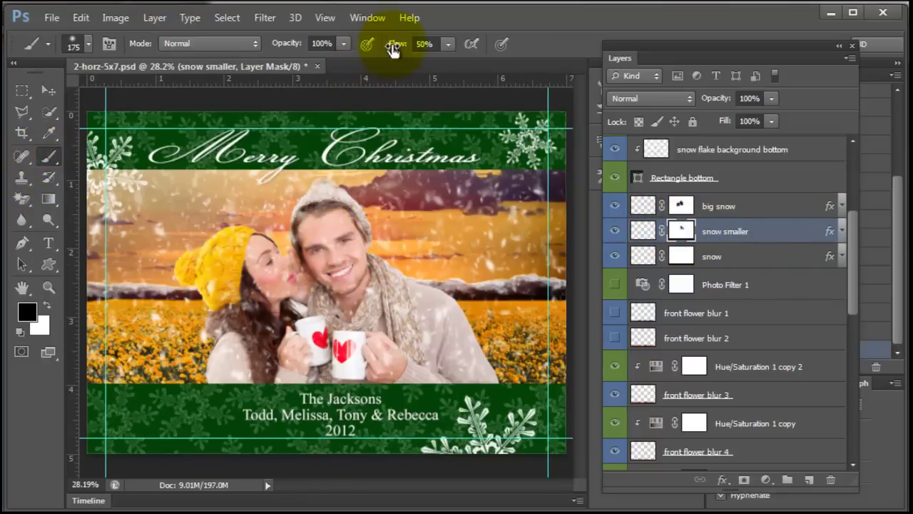
left_click_drag(393, 50, 510, 40)
left_click_drag(330, 283, 339, 202)
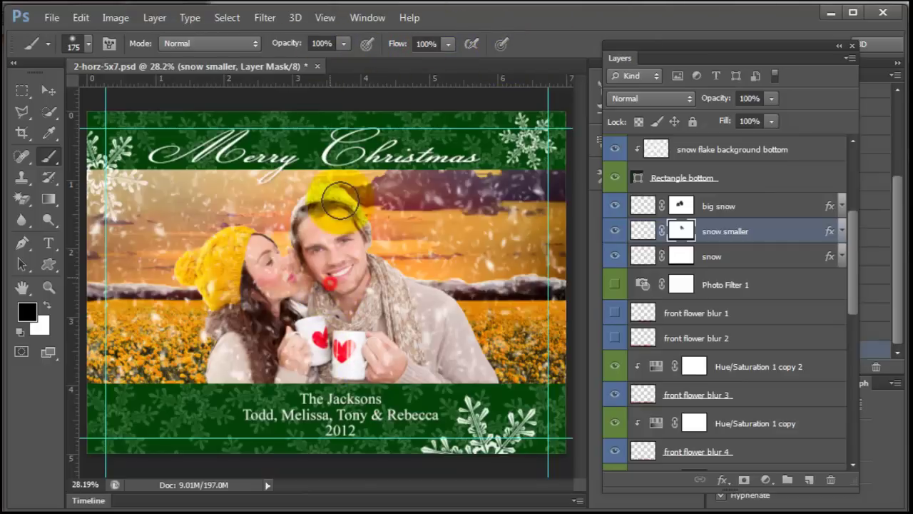
left_click(682, 254)
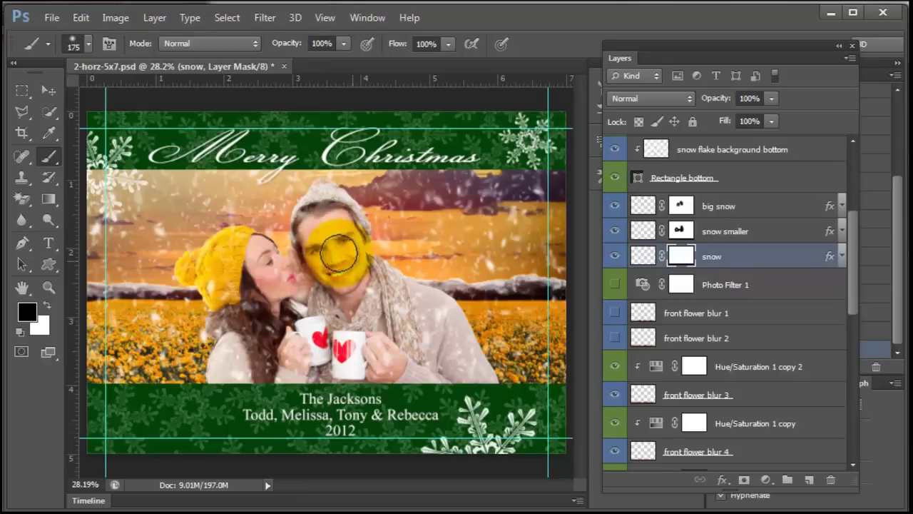
mouse_move(337, 253)
left_mouse_down()
mouse_move(296, 227)
mouse_move(315, 220)
mouse_move(332, 273)
mouse_move(347, 270)
mouse_move(346, 289)
mouse_move(329, 292)
mouse_move(229, 239)
mouse_move(233, 254)
mouse_move(222, 260)
mouse_move(229, 285)
mouse_move(266, 268)
mouse_move(286, 292)
mouse_move(274, 263)
mouse_move(265, 261)
mouse_move(283, 279)
mouse_move(264, 302)
mouse_move(358, 211)
mouse_move(302, 230)
mouse_move(316, 226)
mouse_move(413, 275)
mouse_move(399, 290)
mouse_move(353, 289)
left_mouse_up()
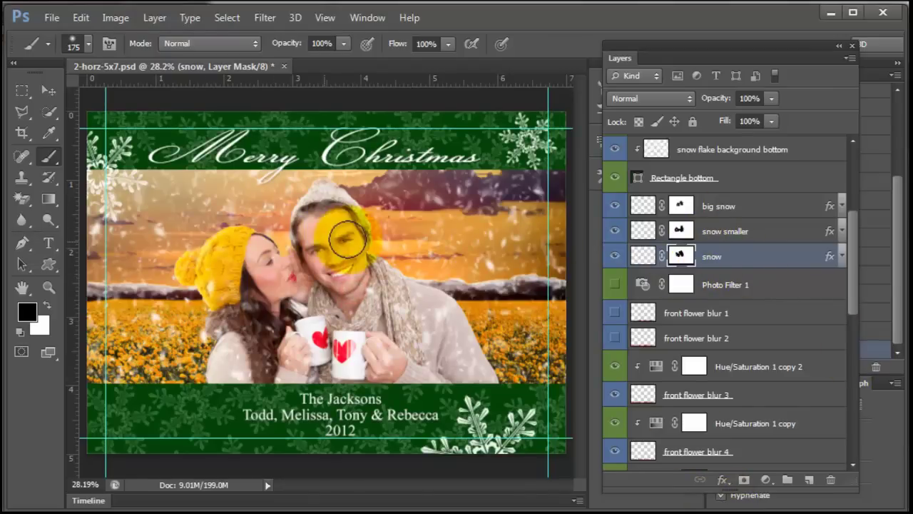
left_click(273, 262)
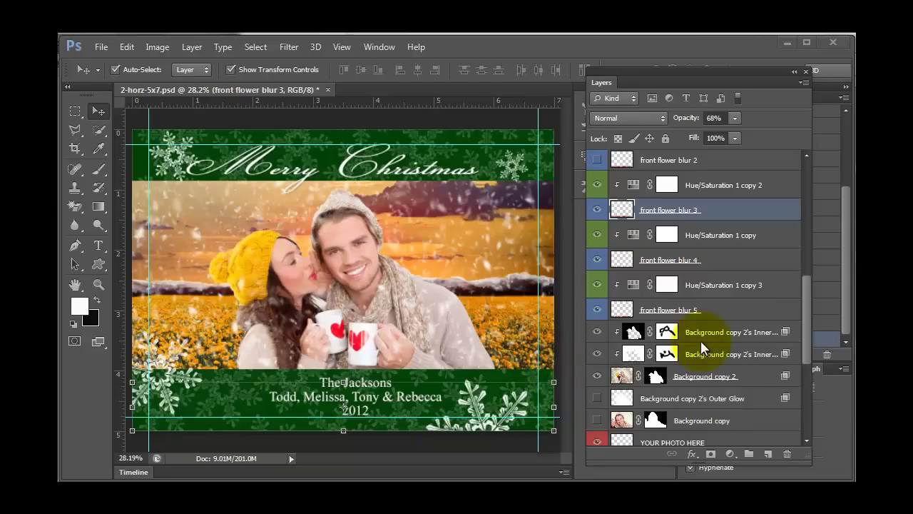
left_click(806, 312)
left_click_drag(806, 350, 804, 287)
scroll(652, 326, "down", 10)
left_click(658, 326)
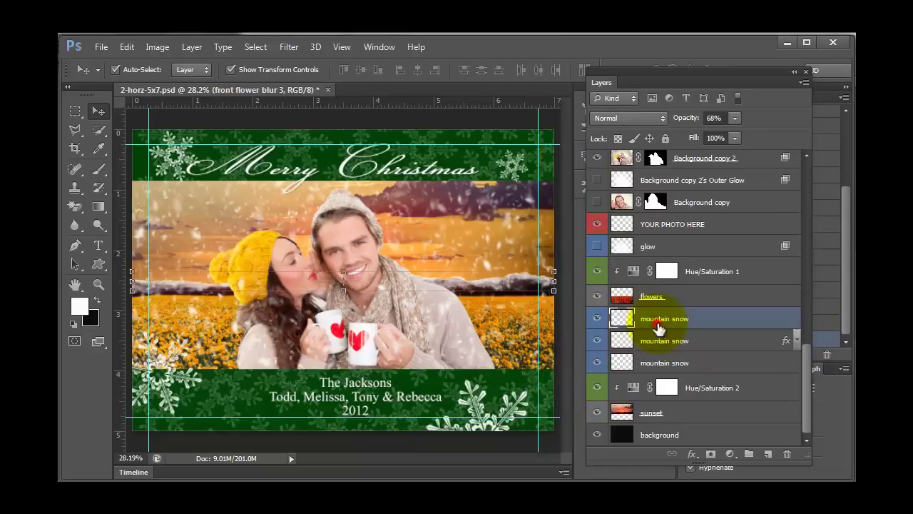
left_click(597, 318)
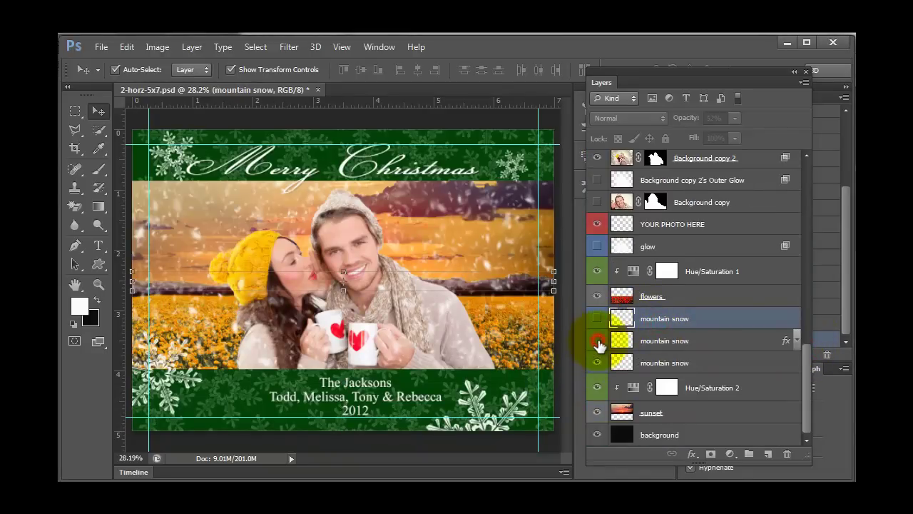
left_click(597, 342)
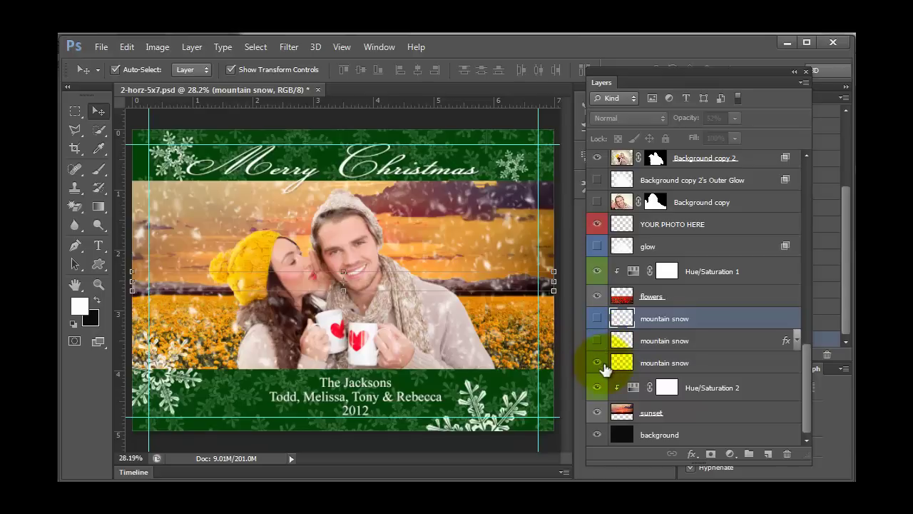
left_click(600, 364)
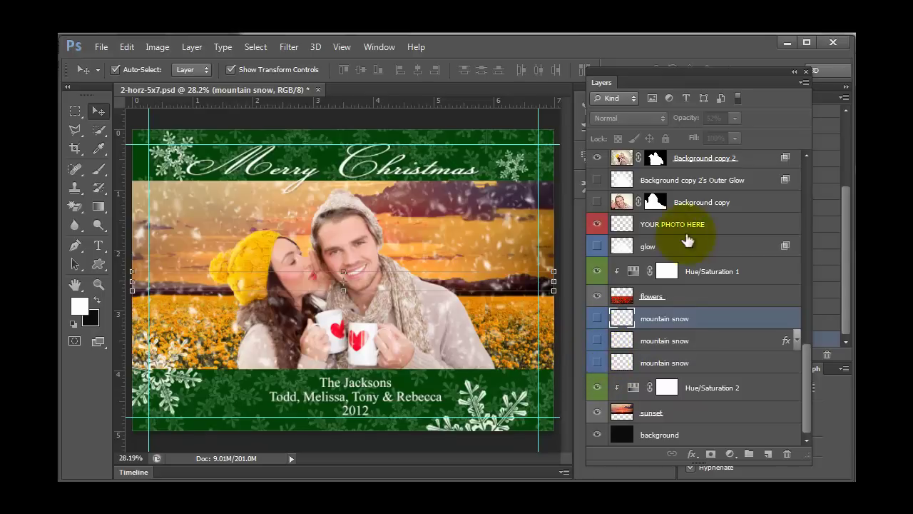
scroll(687, 243, "up", 10)
left_click(597, 187)
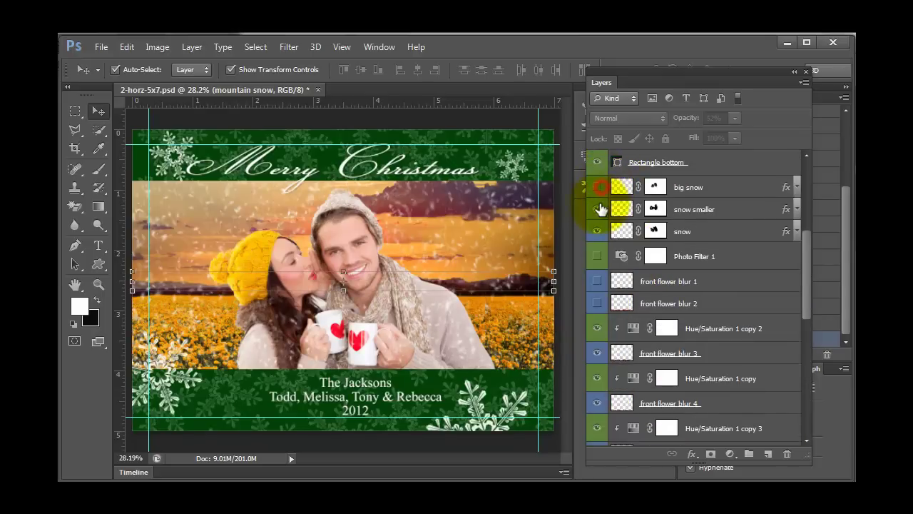
left_click(597, 209)
left_click(598, 232)
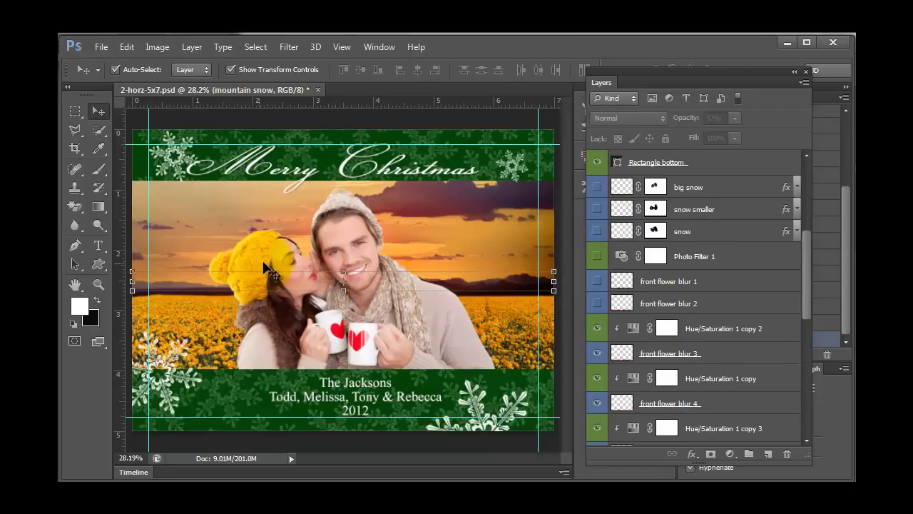
left_click(618, 163)
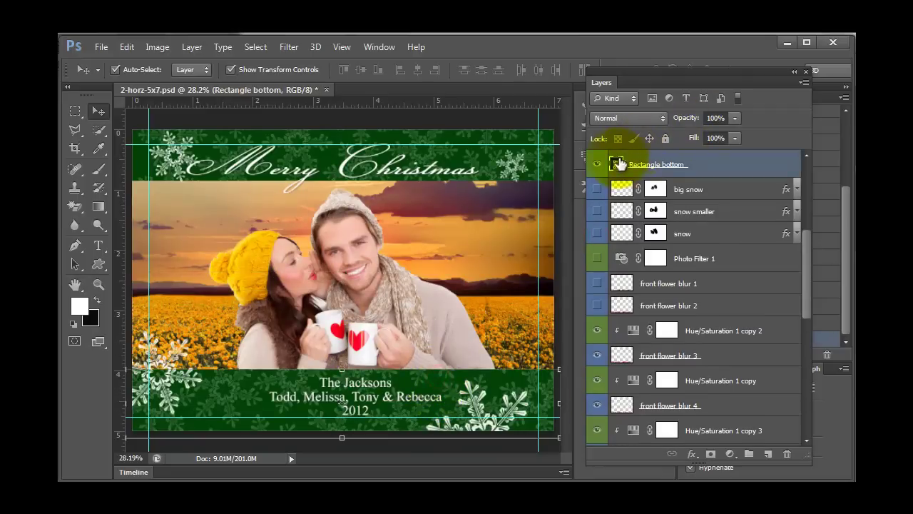
left_click(597, 165)
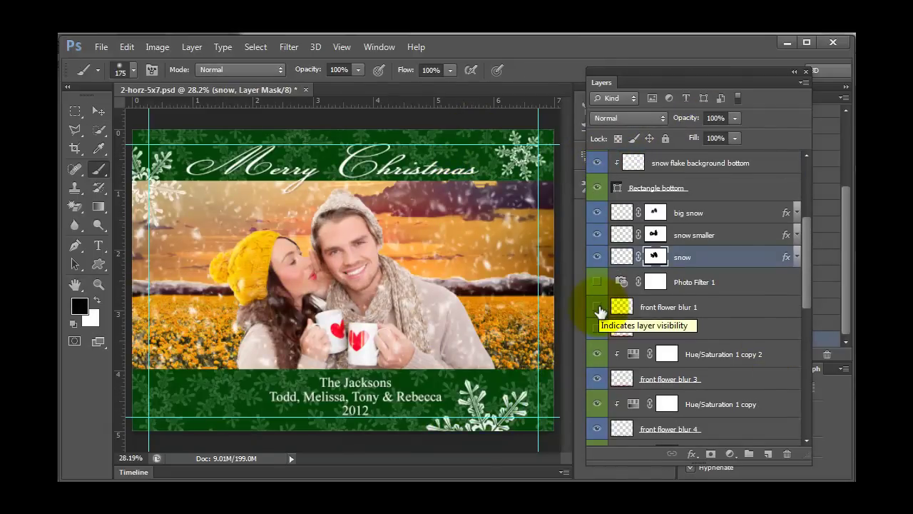
Step: Move the top-left snowflake to the bottom-left and shift the top-right one down-left
left_click(101, 111)
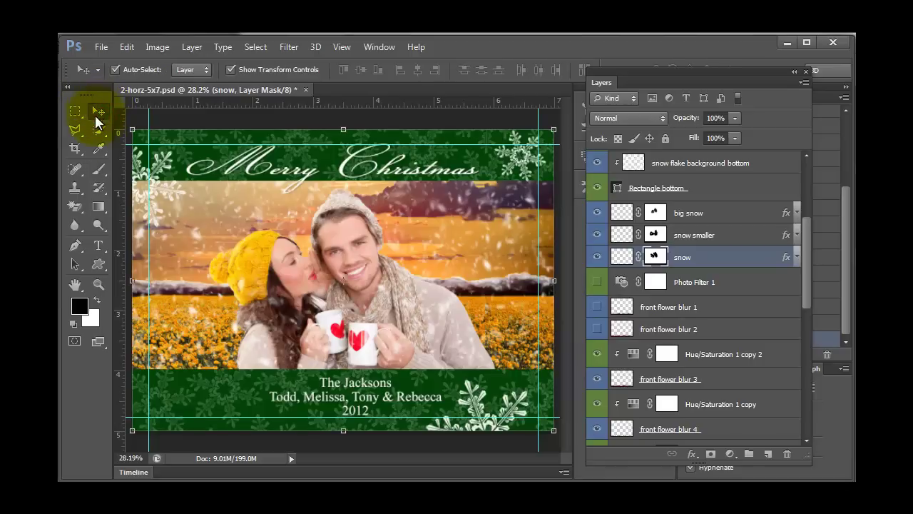
left_click_drag(161, 195, 172, 383)
left_click_drag(561, 184, 548, 208)
Step: Copy the large snow flake top layer into the top-left corner and shrink the original to about 63%
left_click_drag(733, 209, 768, 454)
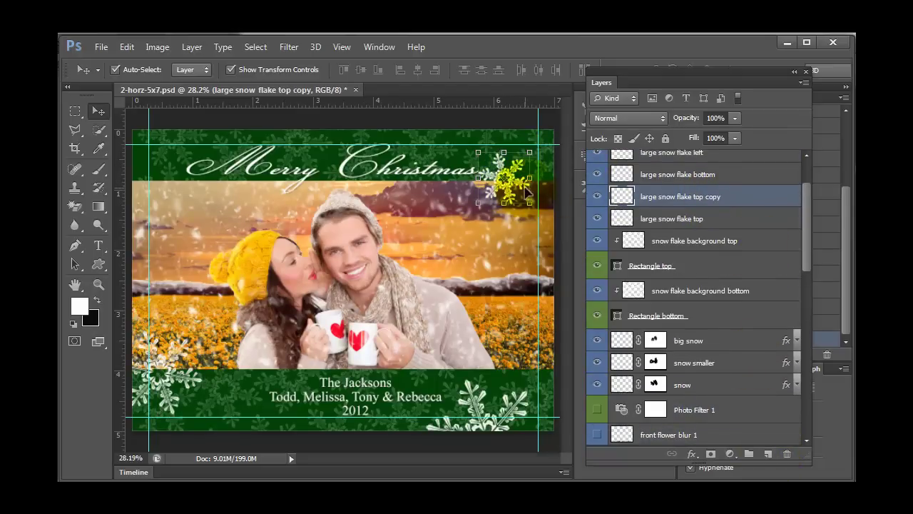
left_click_drag(513, 184, 184, 162)
left_click(501, 171)
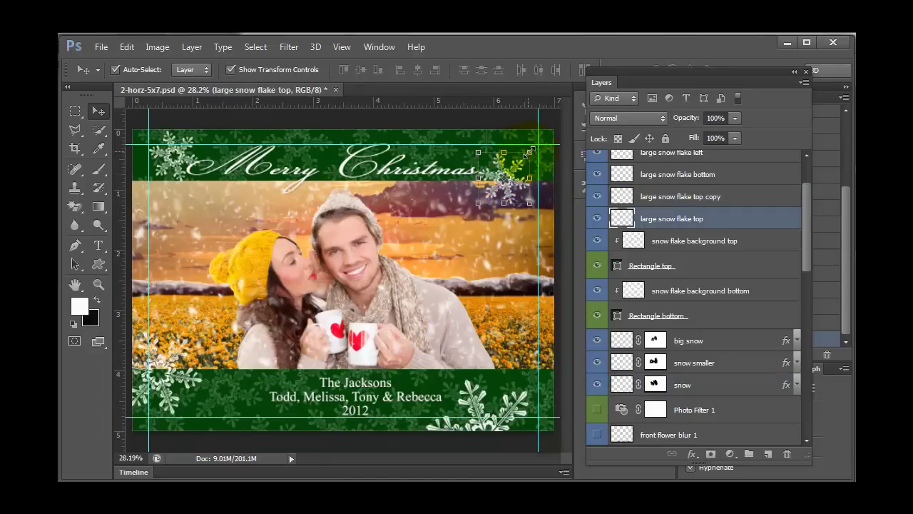
left_click_drag(529, 152, 508, 173)
key("Return")
scroll(681, 350, "down", 3)
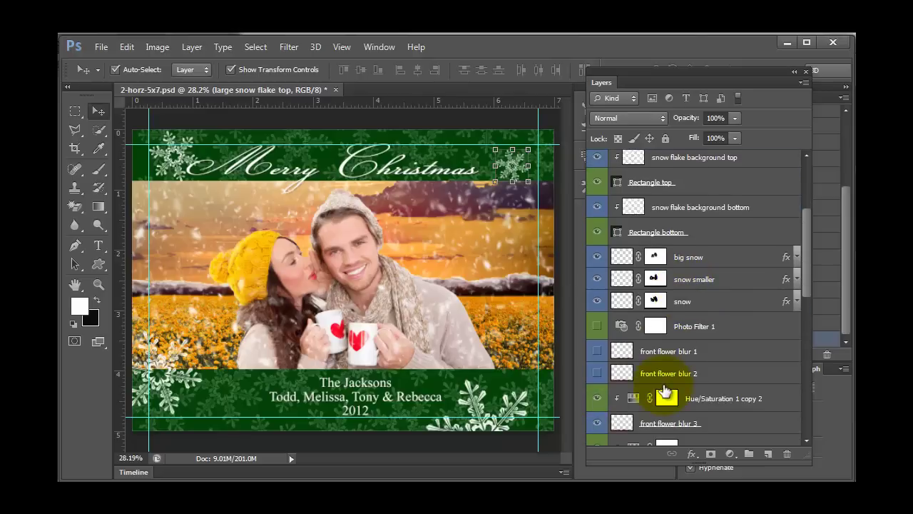
scroll(681, 383, "down", 2)
scroll(682, 383, "up", 6)
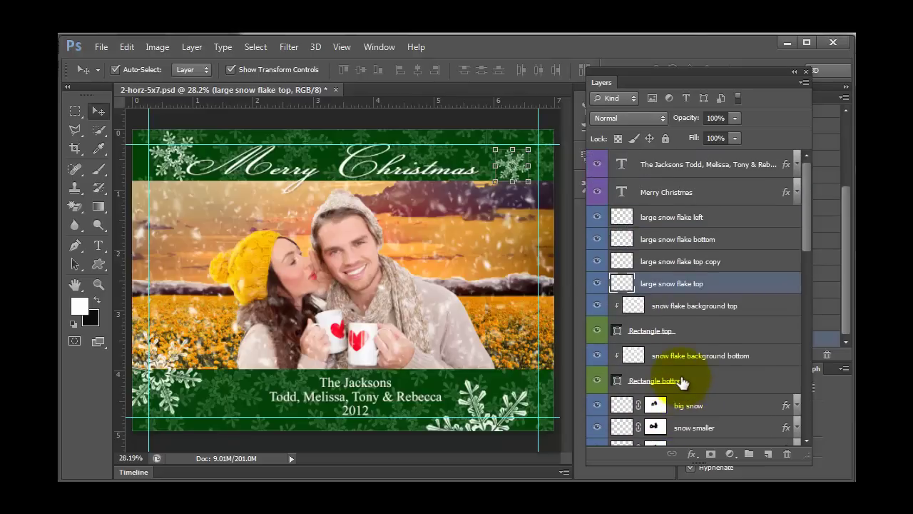
scroll(681, 383, "down", 6)
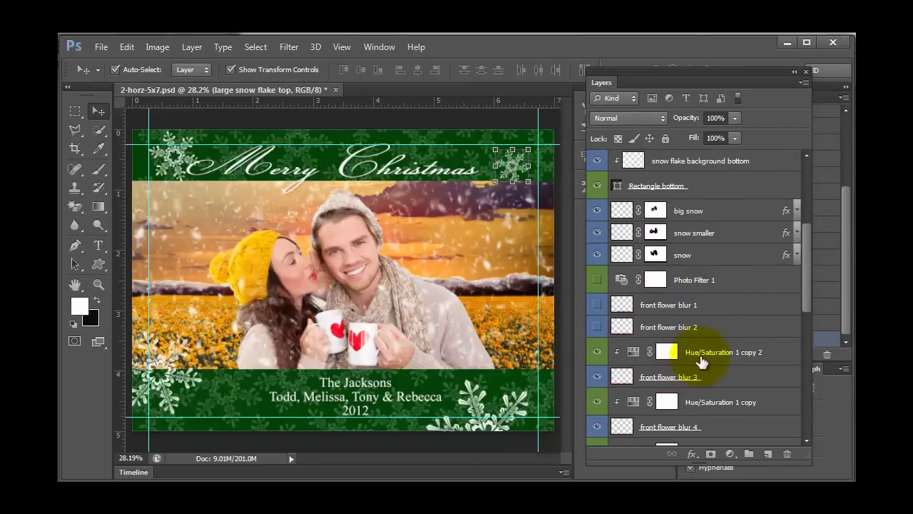
left_click(703, 357)
right_click(716, 355)
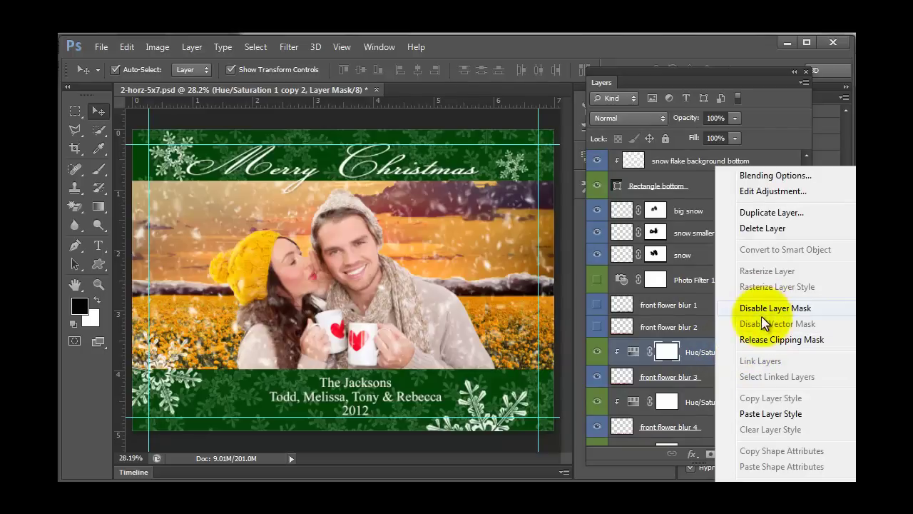
left_click(762, 311)
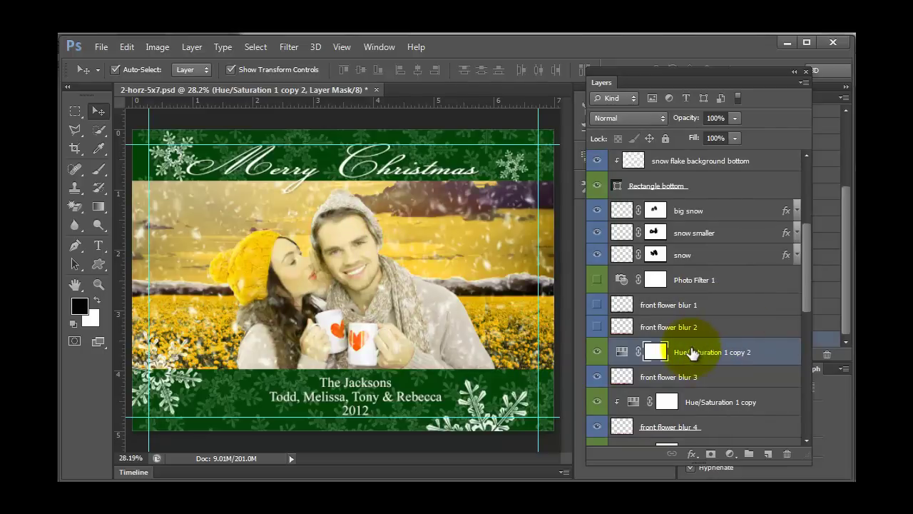
right_click(692, 353)
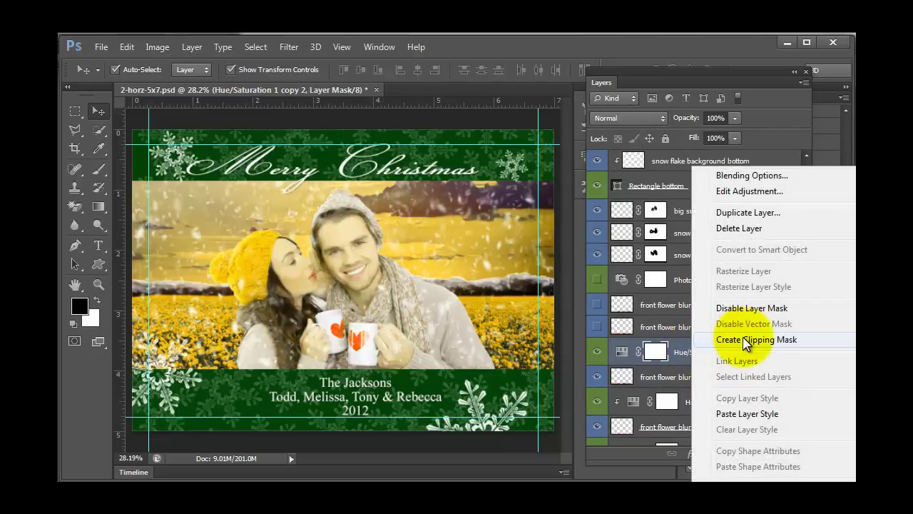
left_click(745, 341)
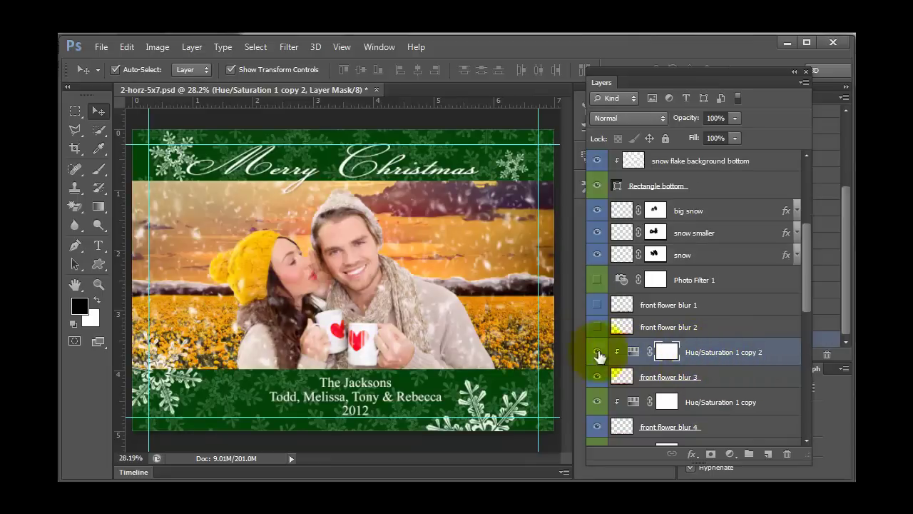
left_click(633, 353)
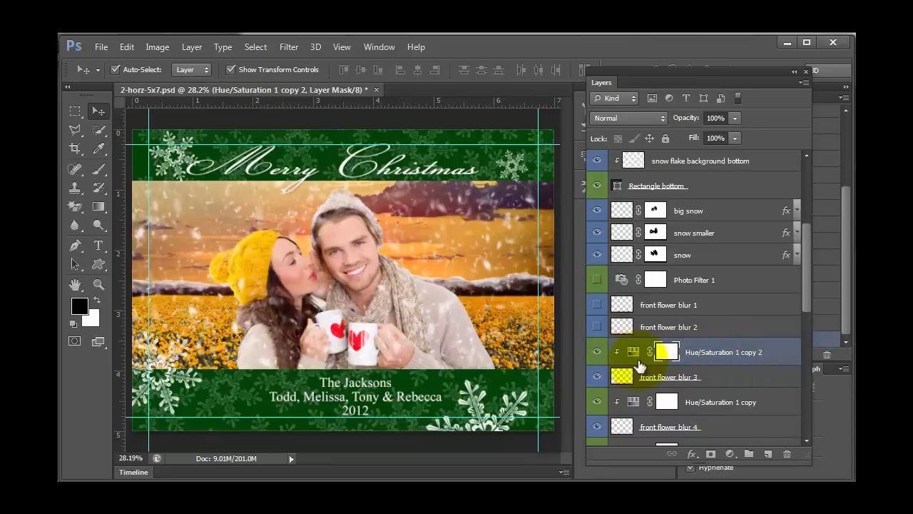
left_click(681, 377)
scroll(717, 384, "down", 5)
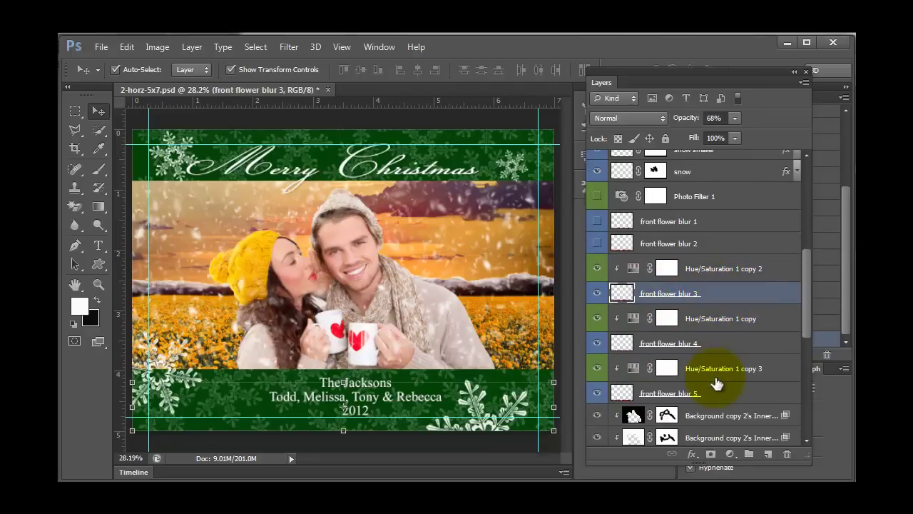